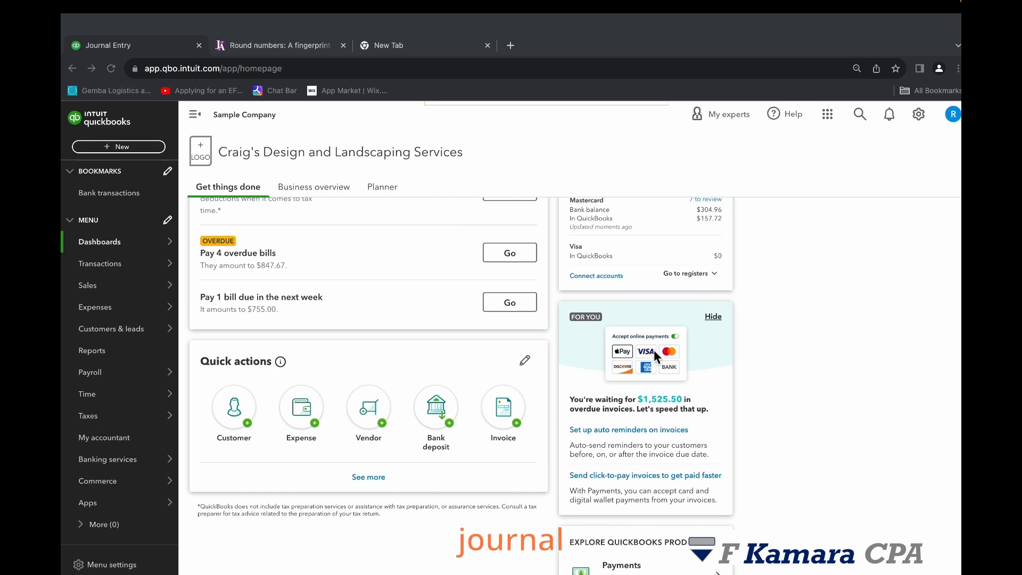
pyautogui.scroll(-1, 660, 362)
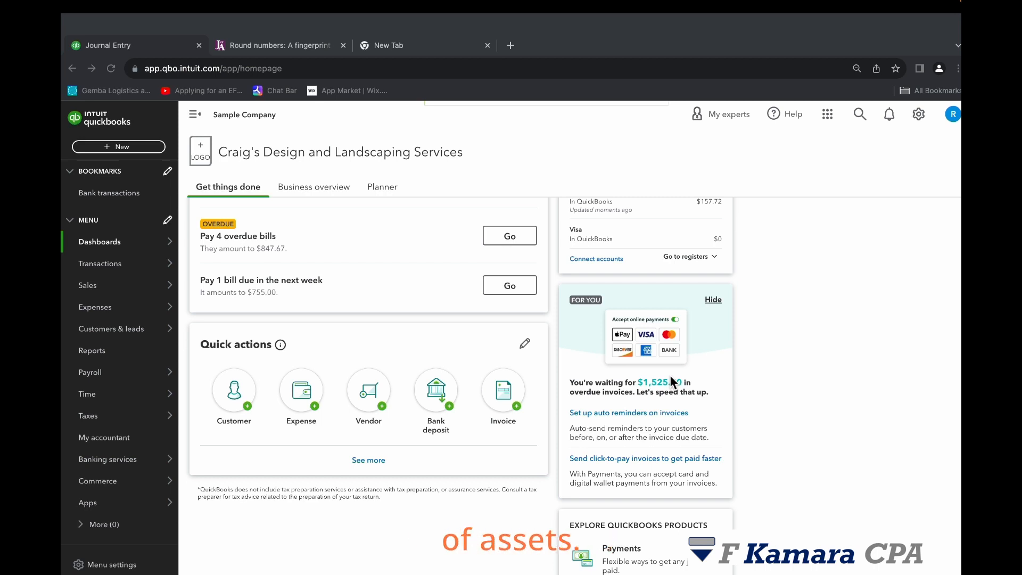
pyautogui.scroll(-1, 544, 401)
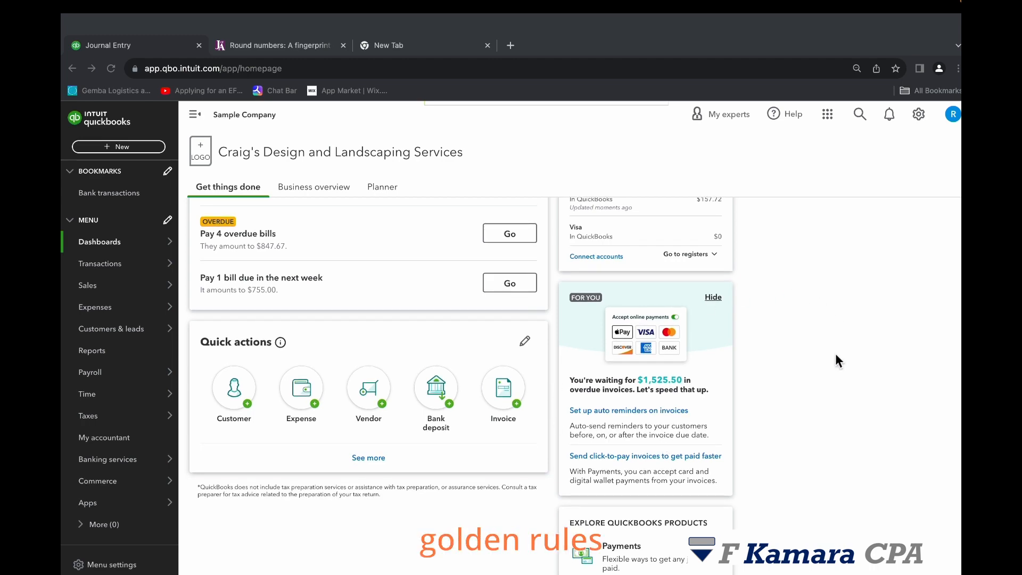
pyautogui.scroll(5, 833, 357)
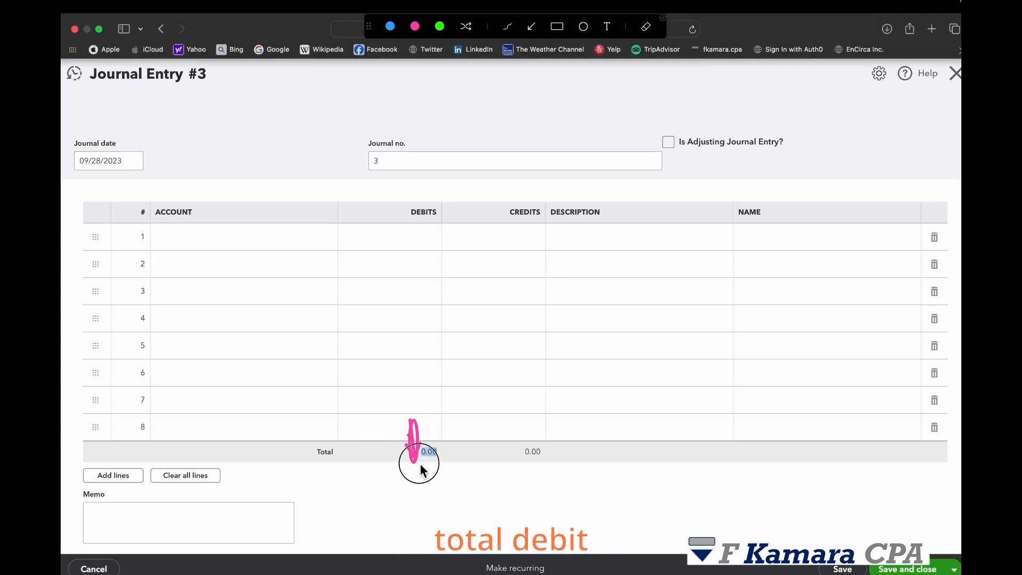
# - Mark the debit and credit totals and the Account and Name columns with pink annotations, and clear the annotations
pyautogui.moveTo(409, 420); pyautogui.dragTo(449, 471)
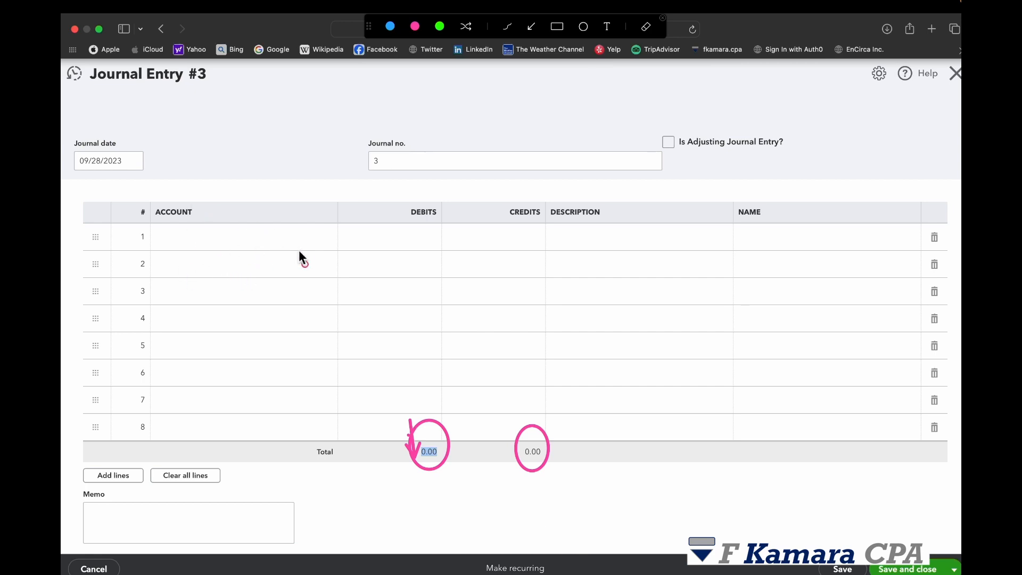
pyautogui.moveTo(142, 186)
pyautogui.mouseDown()
pyautogui.moveTo(322, 284)
pyautogui.moveTo(347, 314)
pyautogui.moveTo(325, 304)
pyautogui.mouseUp()
pyautogui.click(244, 235)
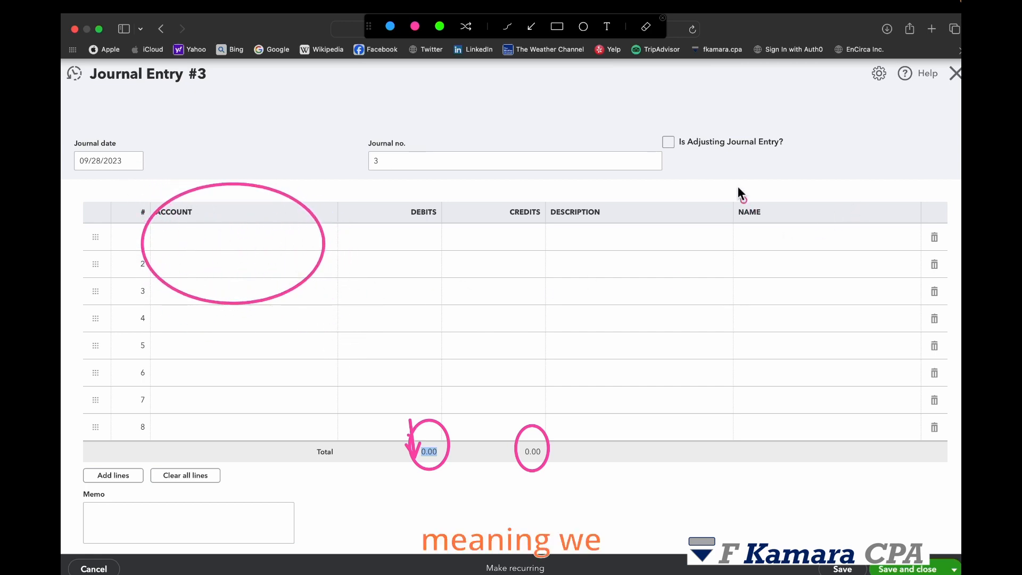
pyautogui.moveTo(732, 181)
pyautogui.mouseDown()
pyautogui.moveTo(837, 287)
pyautogui.moveTo(947, 274)
pyautogui.moveTo(943, 285)
pyautogui.mouseUp()
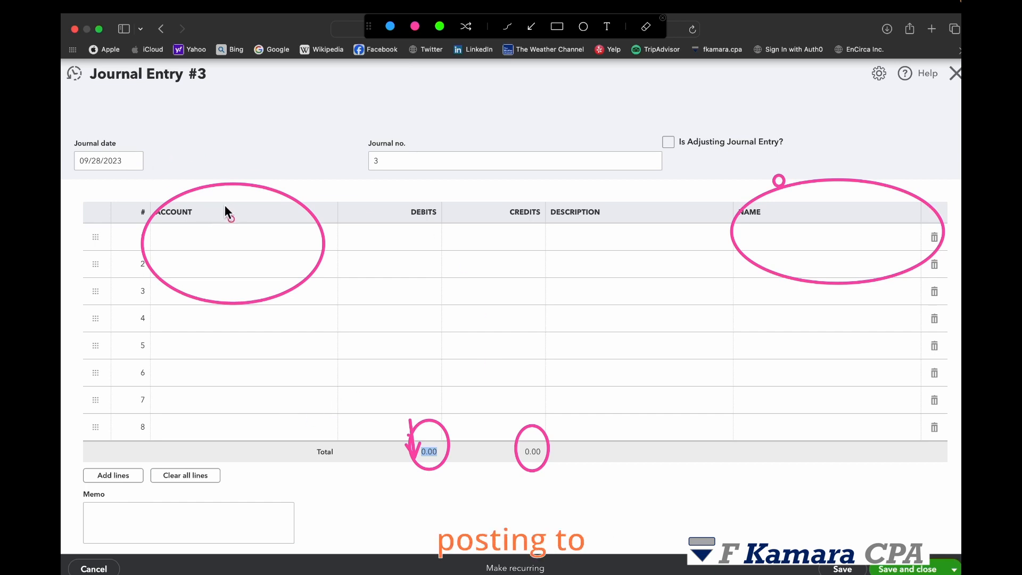
pyautogui.moveTo(140, 175)
pyautogui.mouseDown()
pyautogui.moveTo(200, 285)
pyautogui.moveTo(337, 309)
pyautogui.mouseUp()
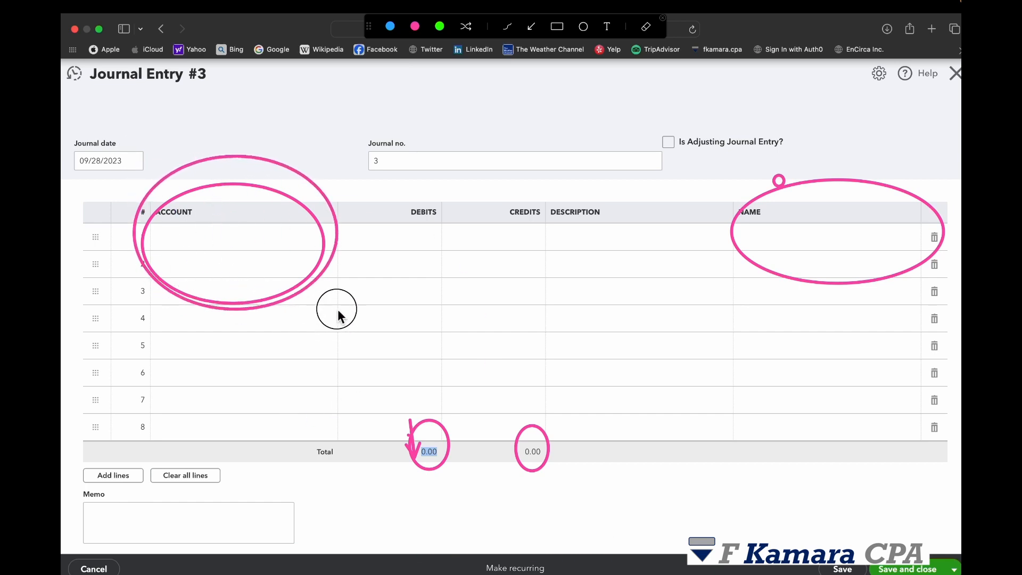
pyautogui.moveTo(777, 177)
pyautogui.mouseDown()
pyautogui.moveTo(929, 277)
pyautogui.moveTo(853, 292)
pyautogui.mouseUp()
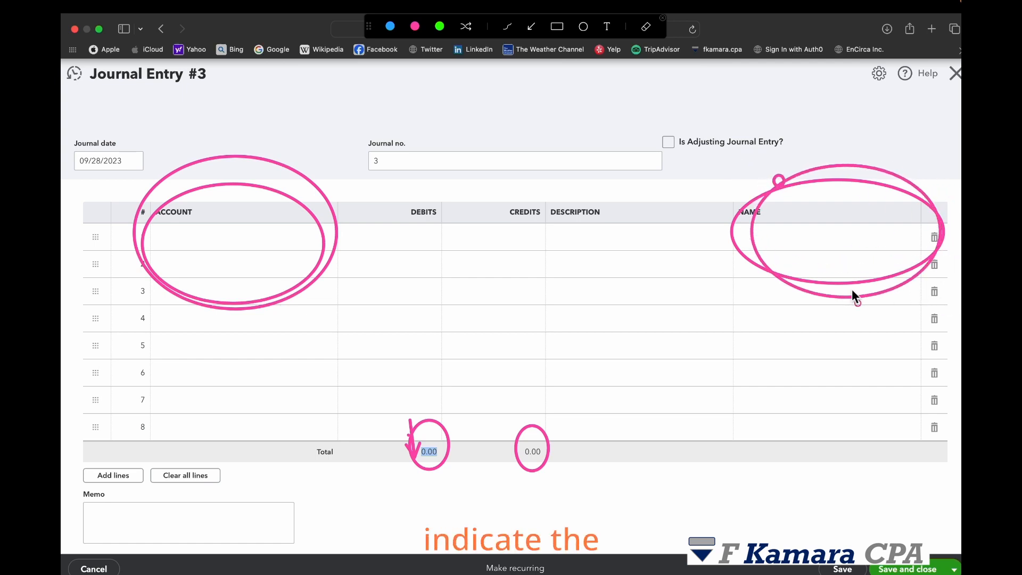
pyautogui.press('Escape')
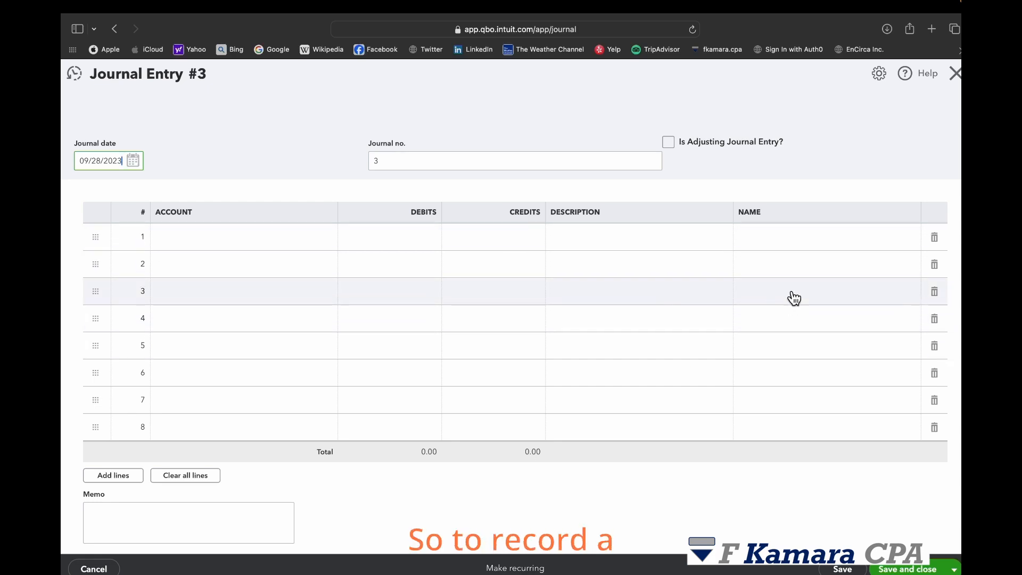
# - Close the open journal entry and start a new blank journal entry in the accountant's books
pyautogui.click(955, 74)
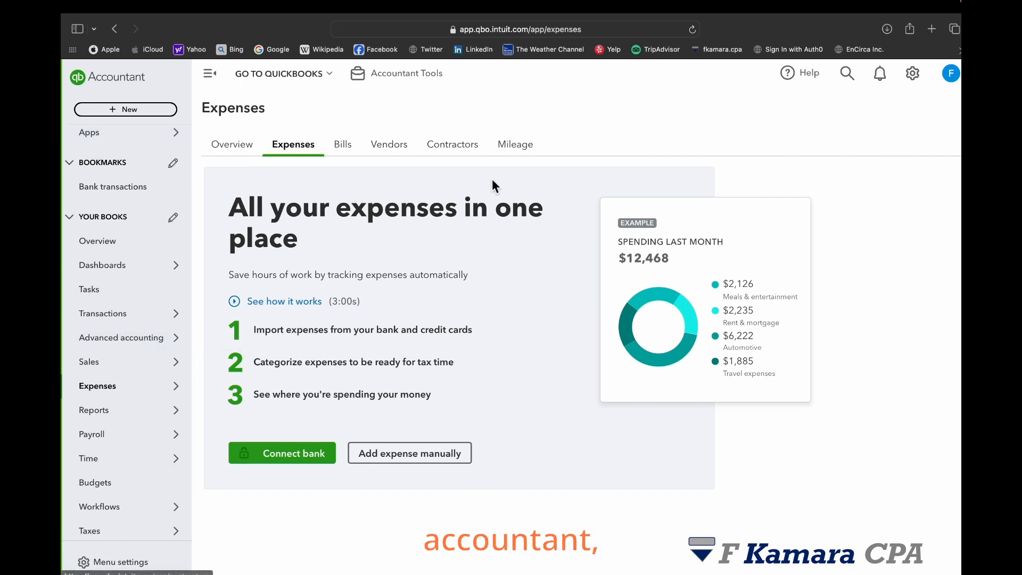
pyautogui.click(407, 73)
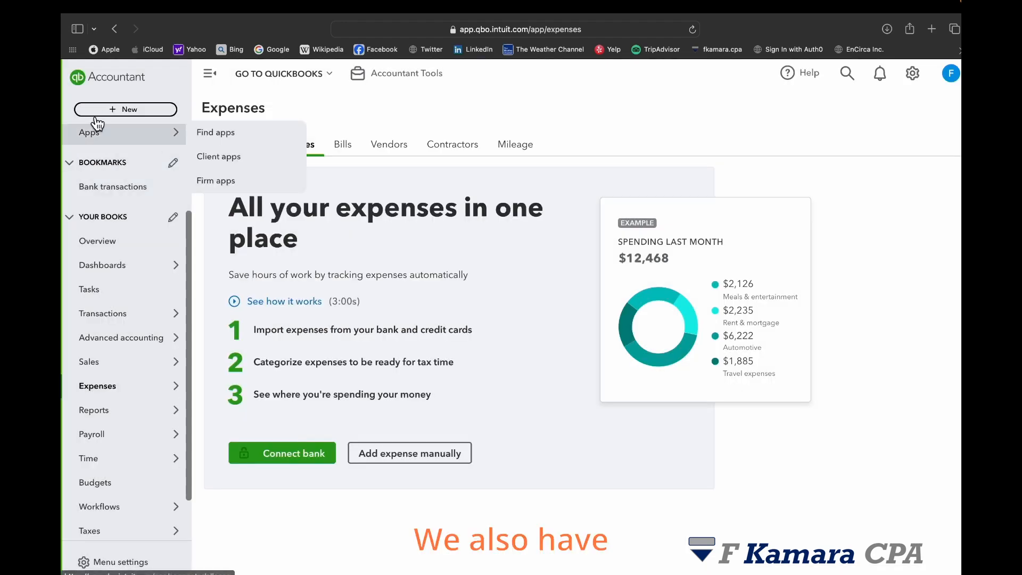
pyautogui.click(128, 112)
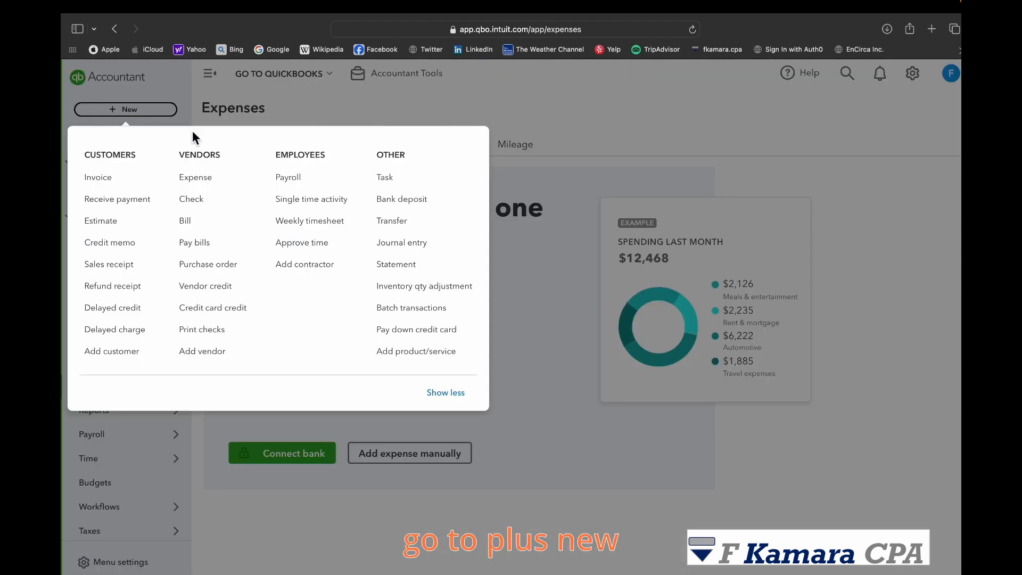
pyautogui.click(471, 246)
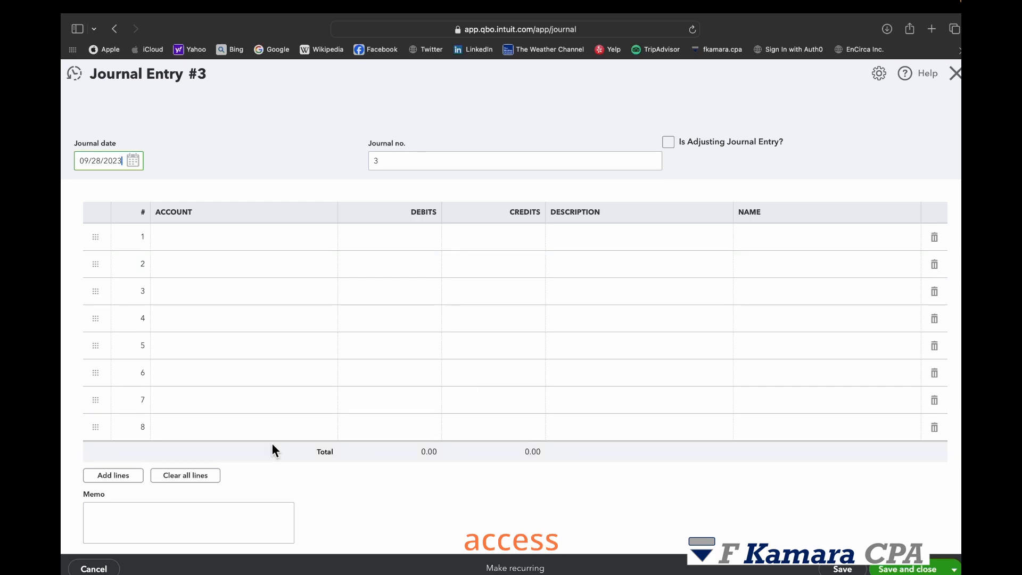
# - Mark the blank journal entry as an adjusting entry, and leave it without saving
pyautogui.click(669, 143)
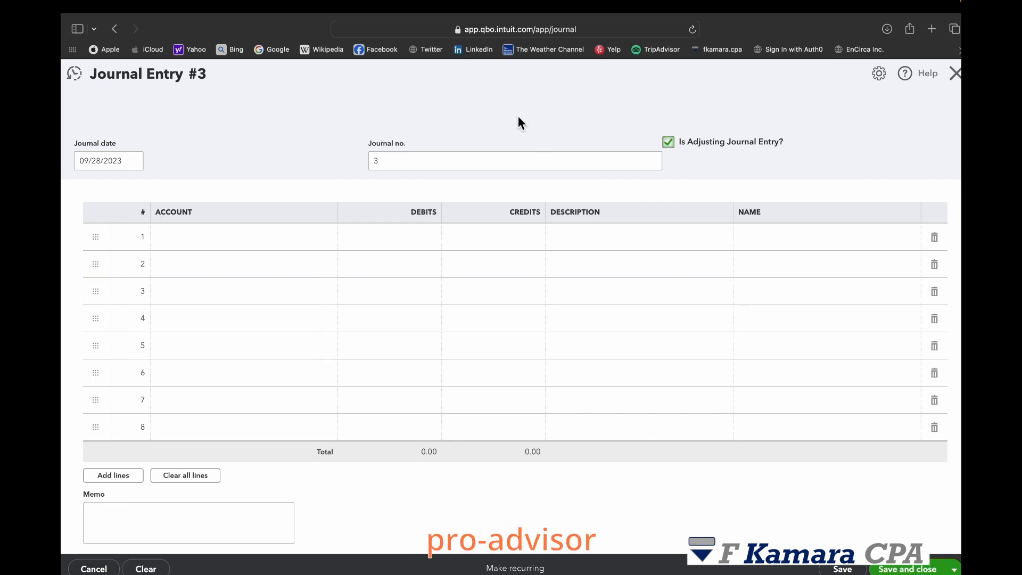
pyautogui.click(94, 568)
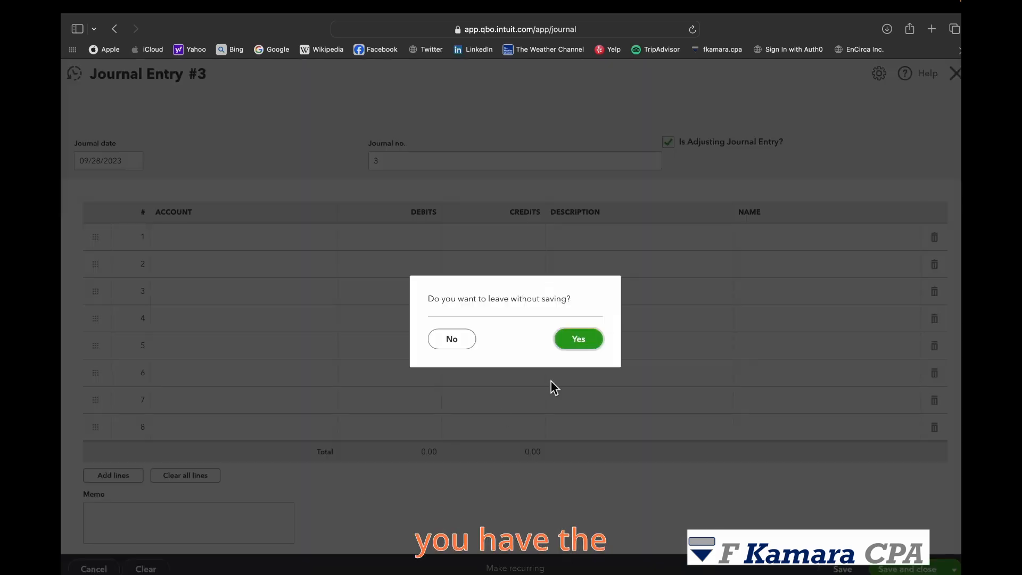
pyautogui.click(572, 346)
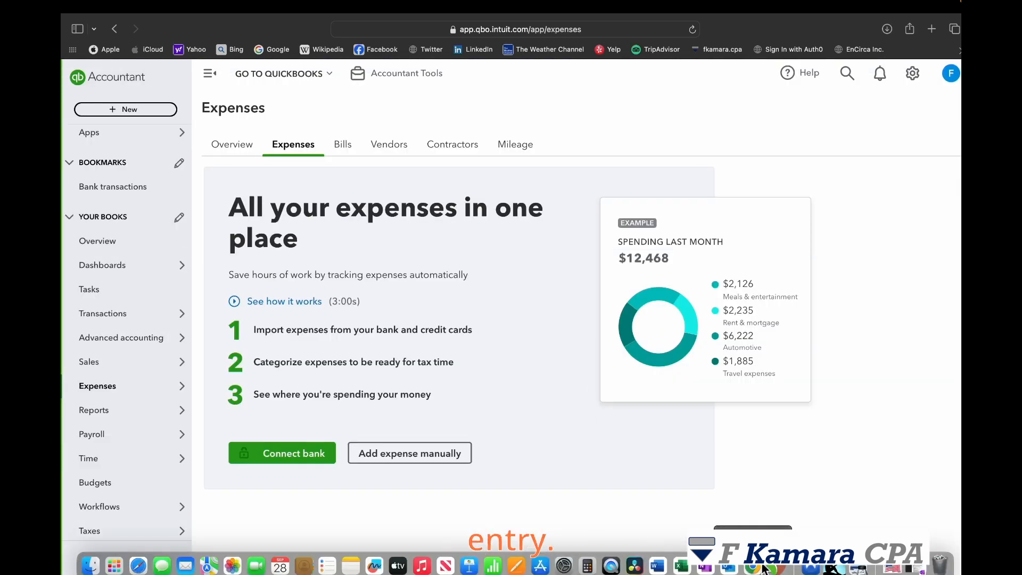
# - Switch to the Chrome window with the Craig's Design and Landscaping Services sample company and create a new journal entry
pyautogui.click(762, 568)
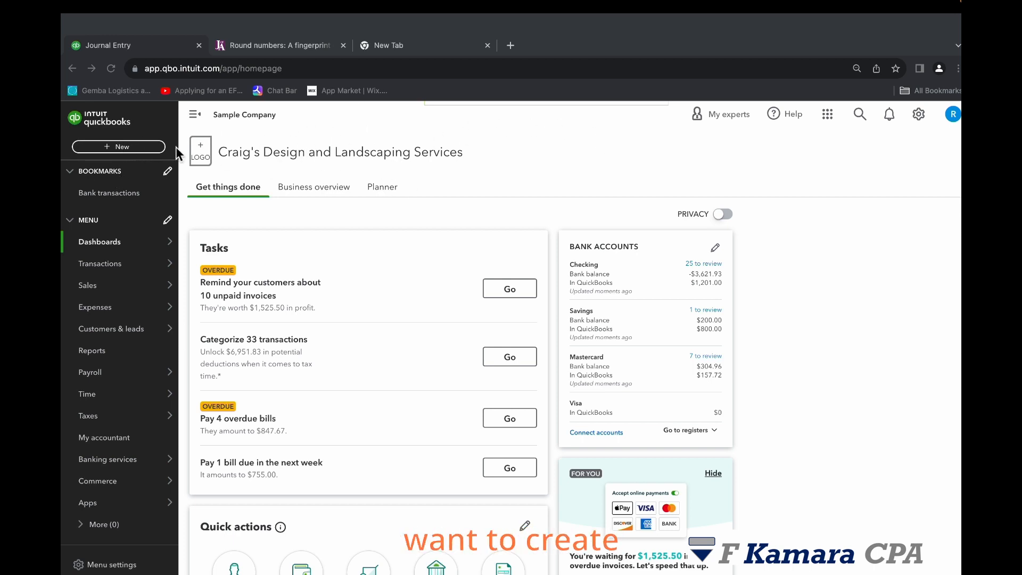
pyautogui.click(119, 130)
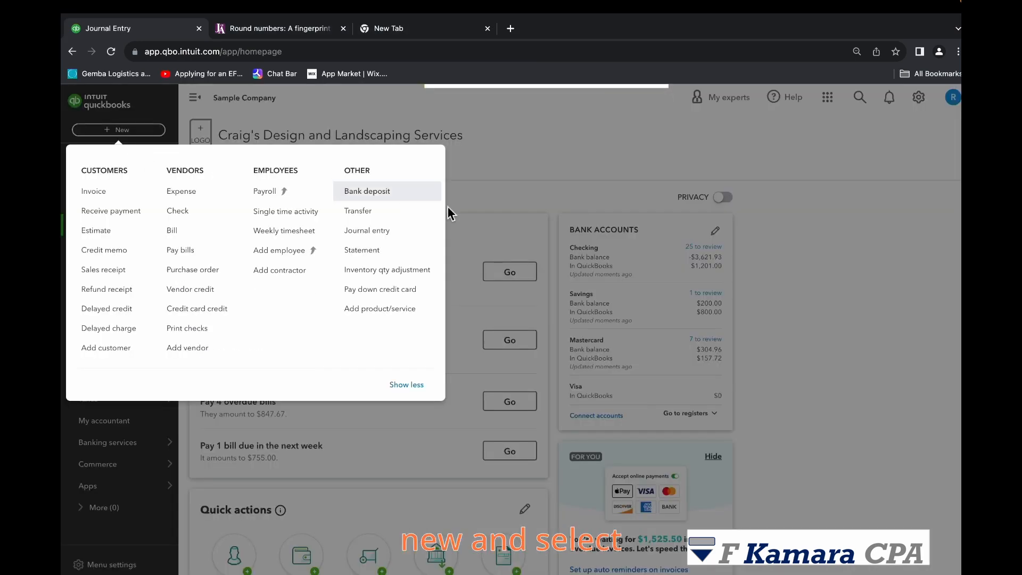
pyautogui.click(369, 232)
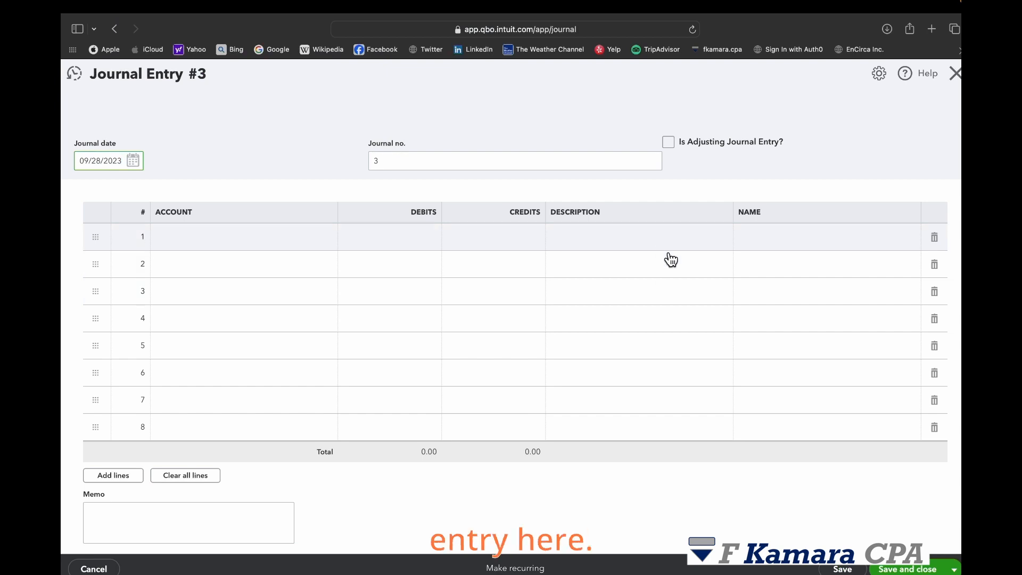
# - Set the journal date to 09/28/2023 and the journal number to 3-CPA
pyautogui.click(134, 161)
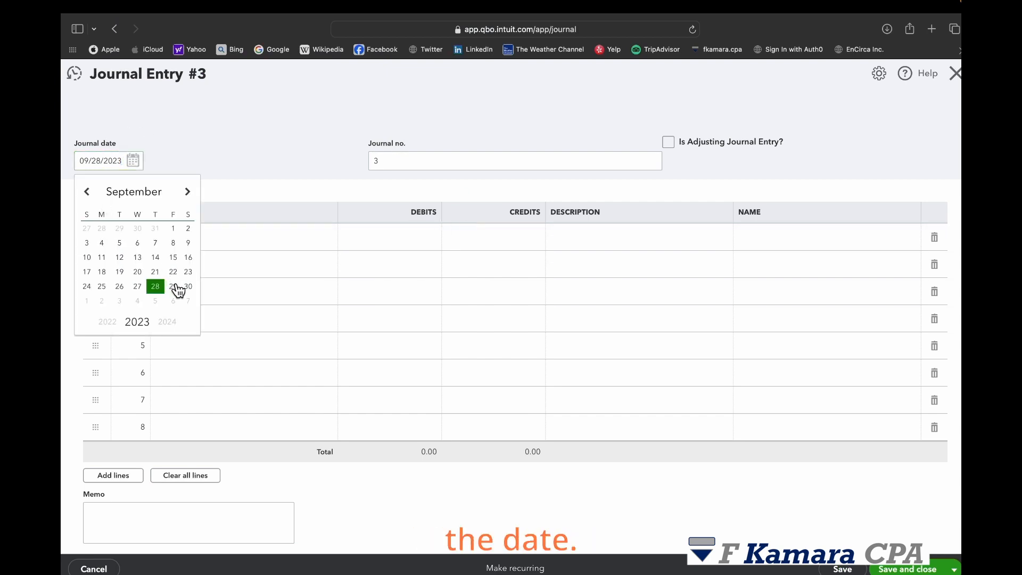
pyautogui.click(160, 291)
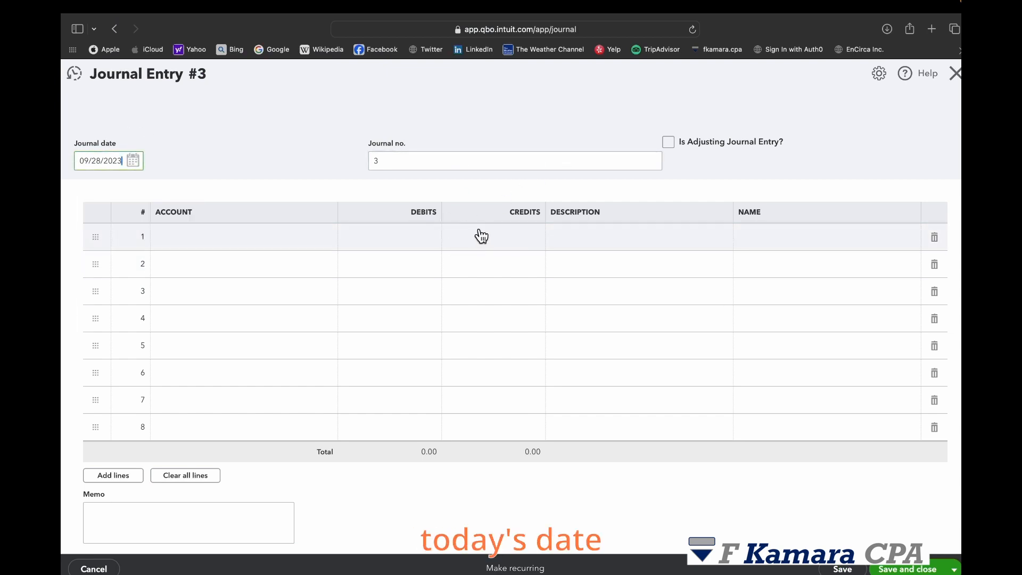
pyautogui.click(456, 158)
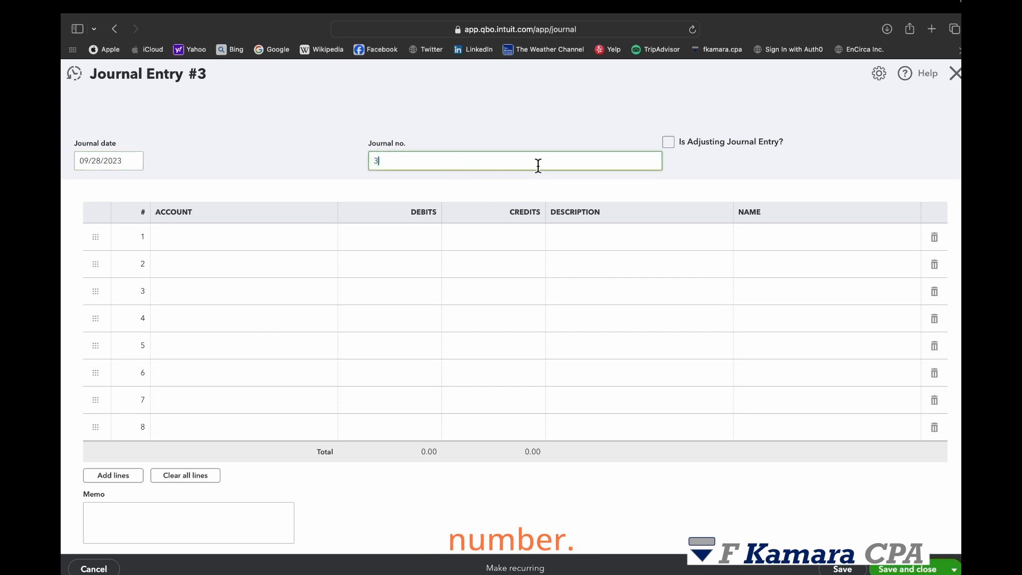
pyautogui.write('-CPA')
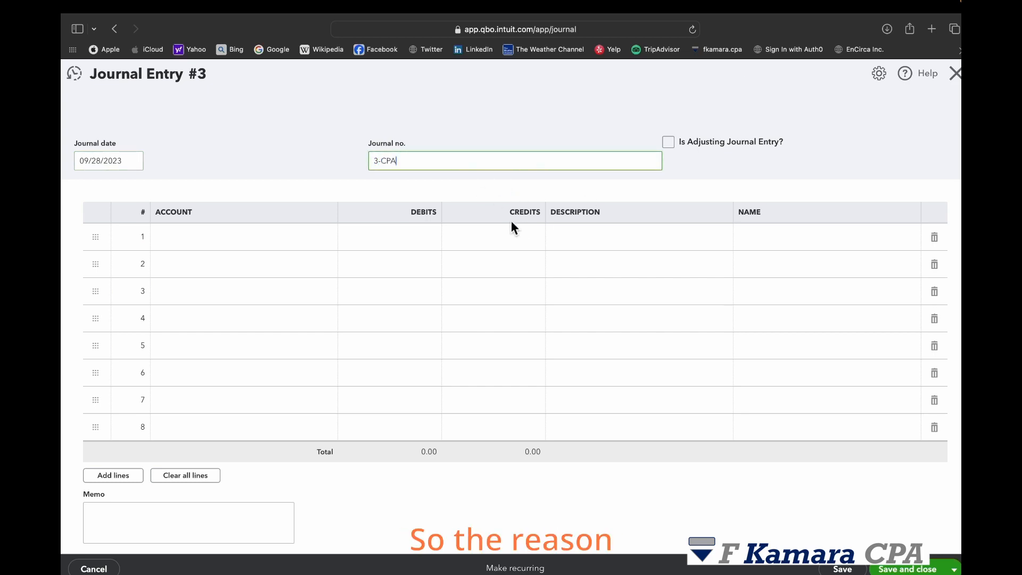
pyautogui.click(486, 242)
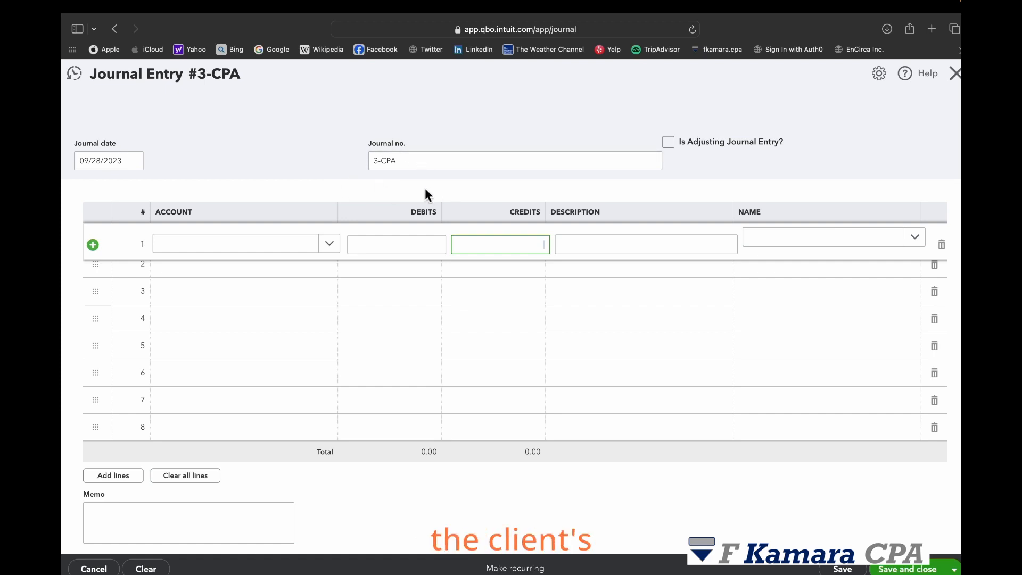
# - Mark journal entry 3-CPA as an adjusting journal entry
pyautogui.click(668, 141)
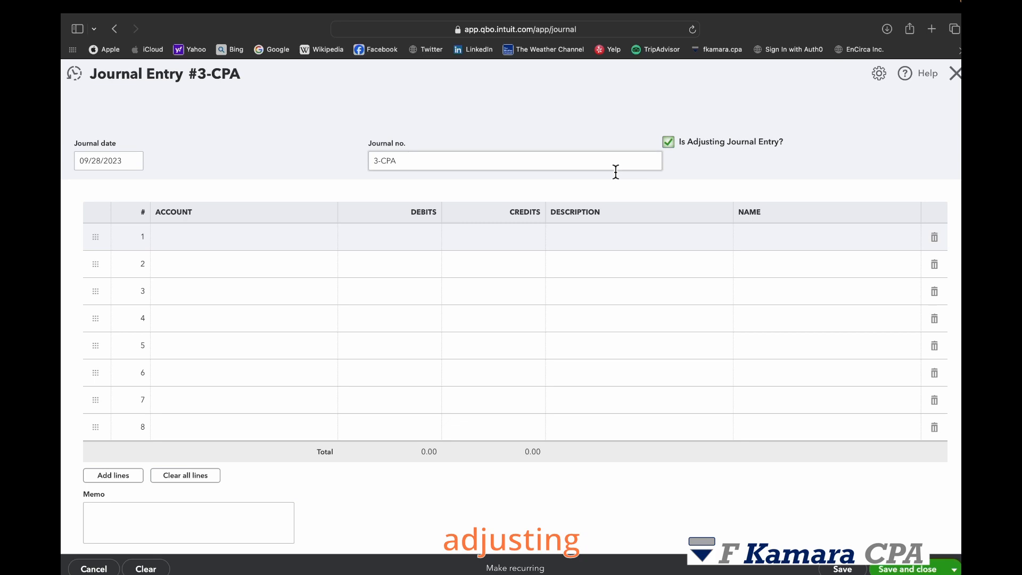
pyautogui.click(669, 143)
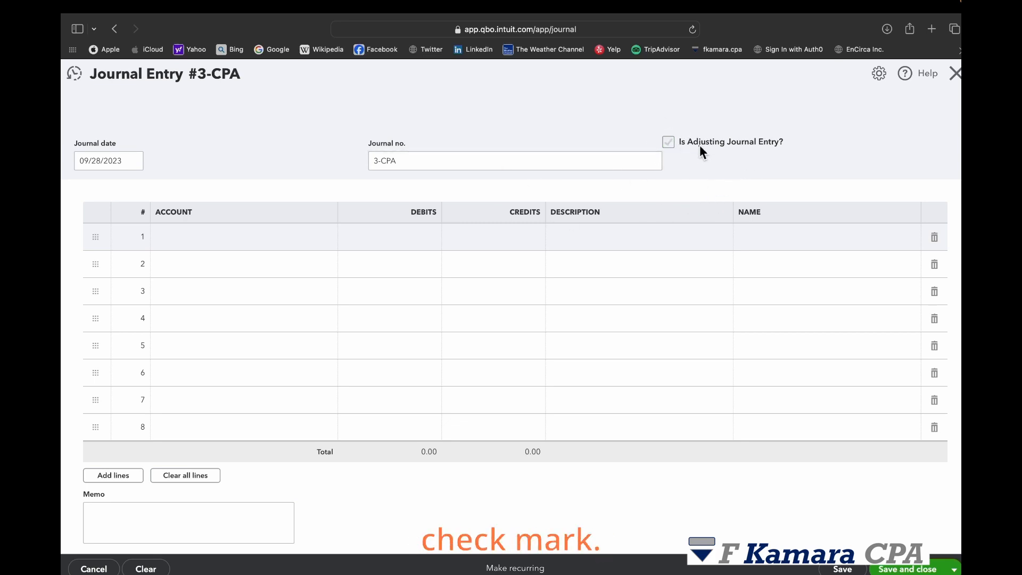
pyautogui.click(669, 142)
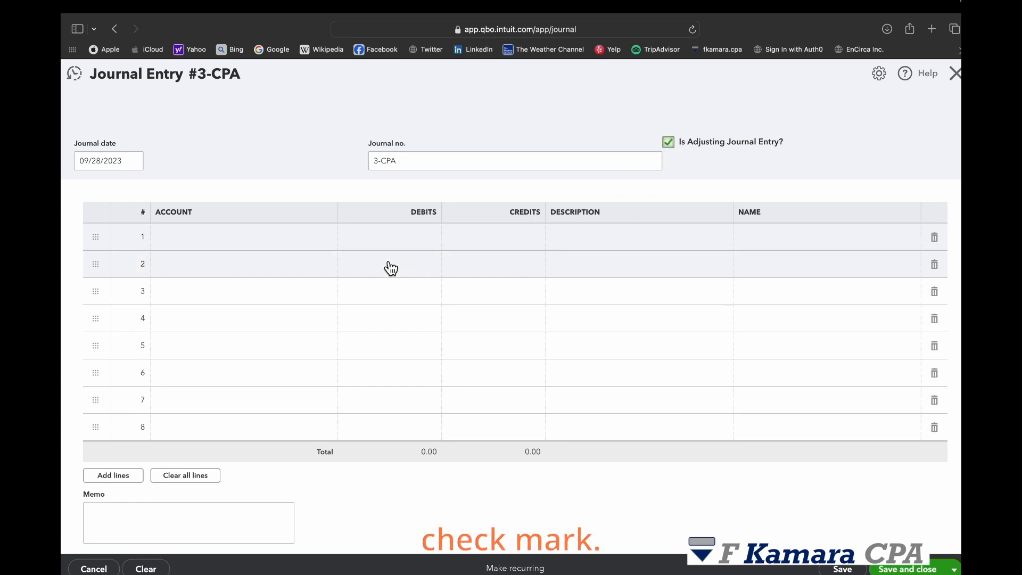
pyautogui.click(303, 242)
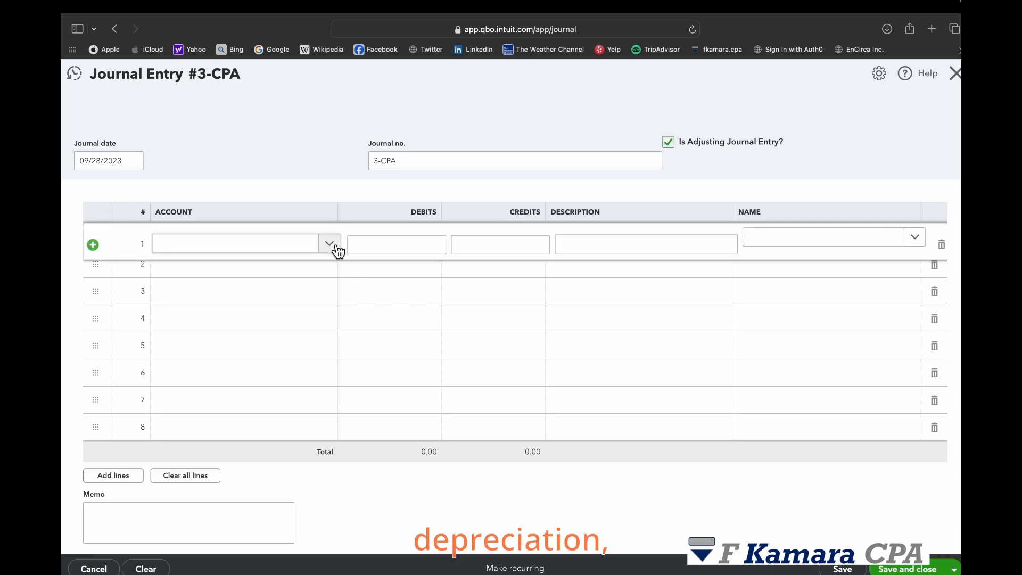
pyautogui.click(336, 246)
pyautogui.click(343, 214)
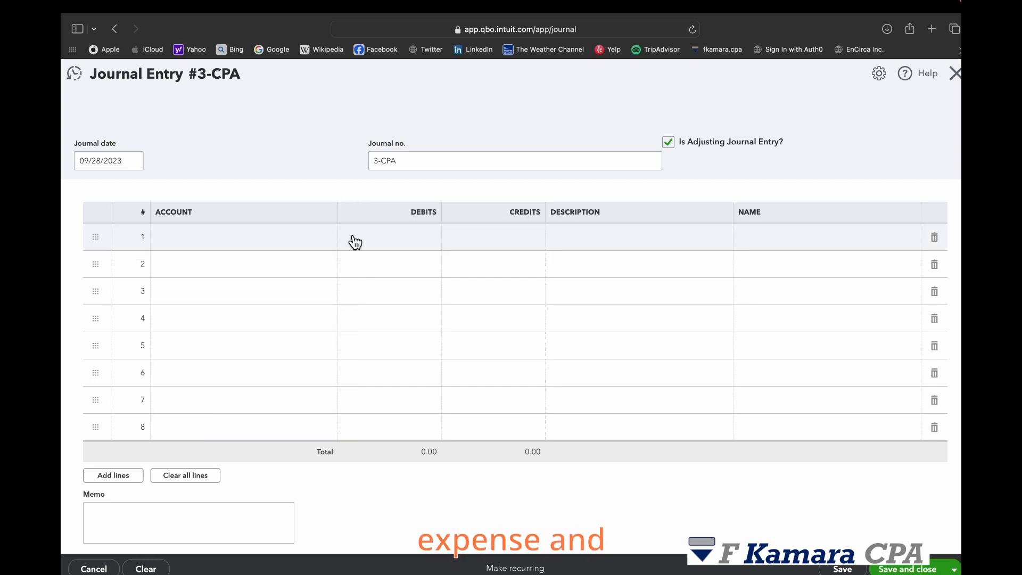
# - Assign the Depreciation expense account to line 1 of the journal entry with a debit of 5000
pyautogui.click(326, 245)
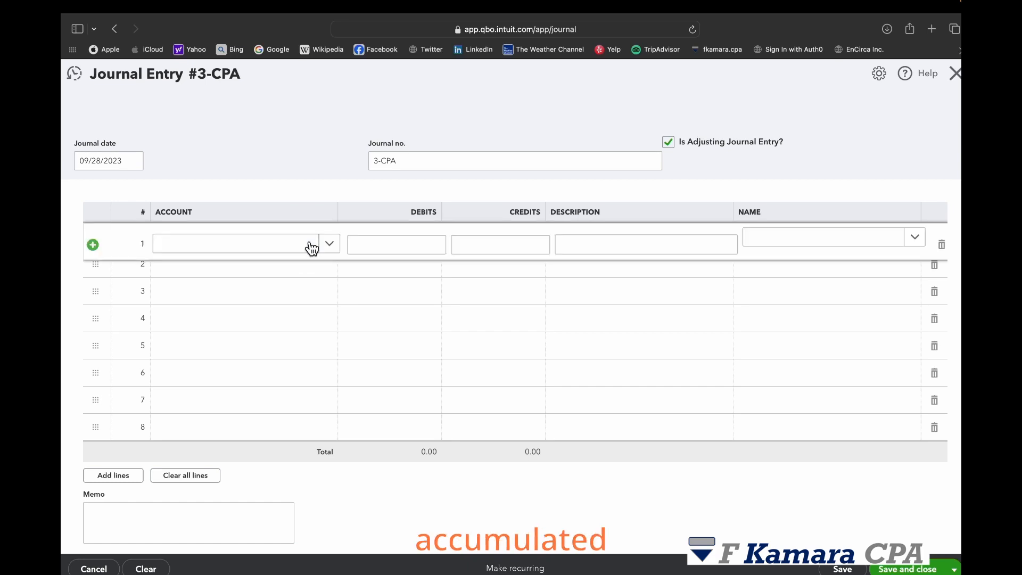
pyautogui.click(335, 250)
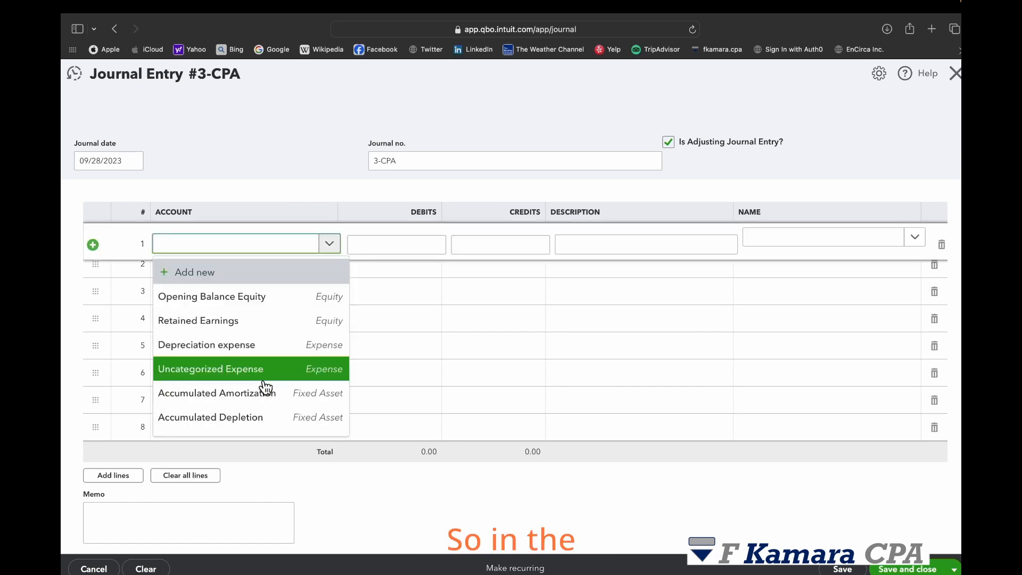
pyautogui.click(281, 345)
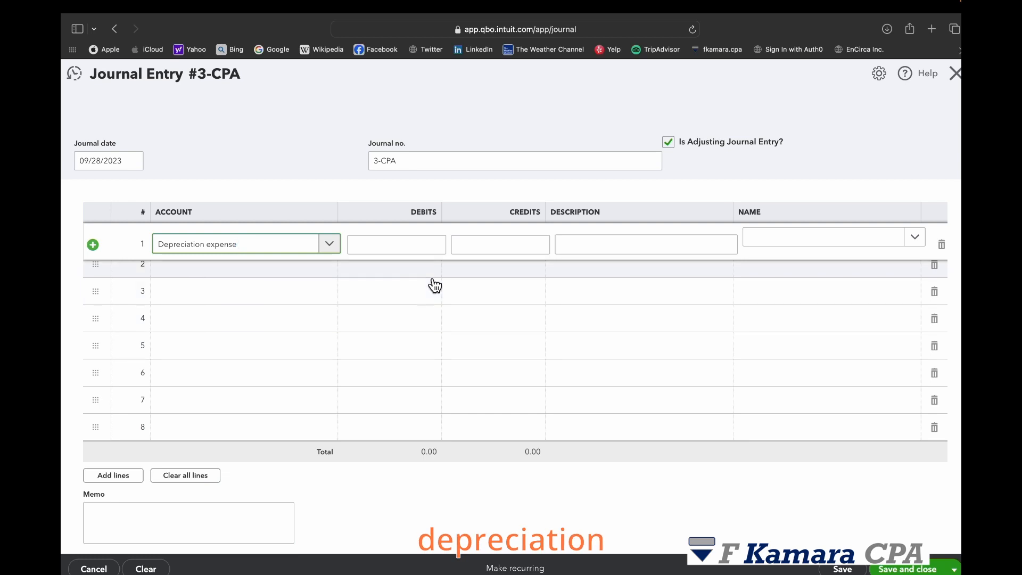
pyautogui.click(445, 246)
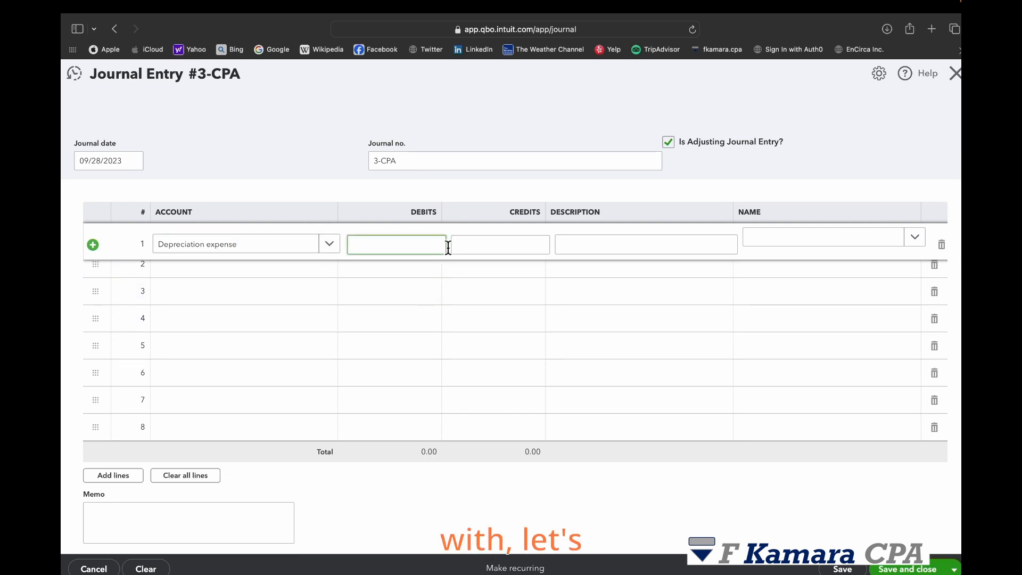
pyautogui.write('5000')
pyautogui.press('Tab')
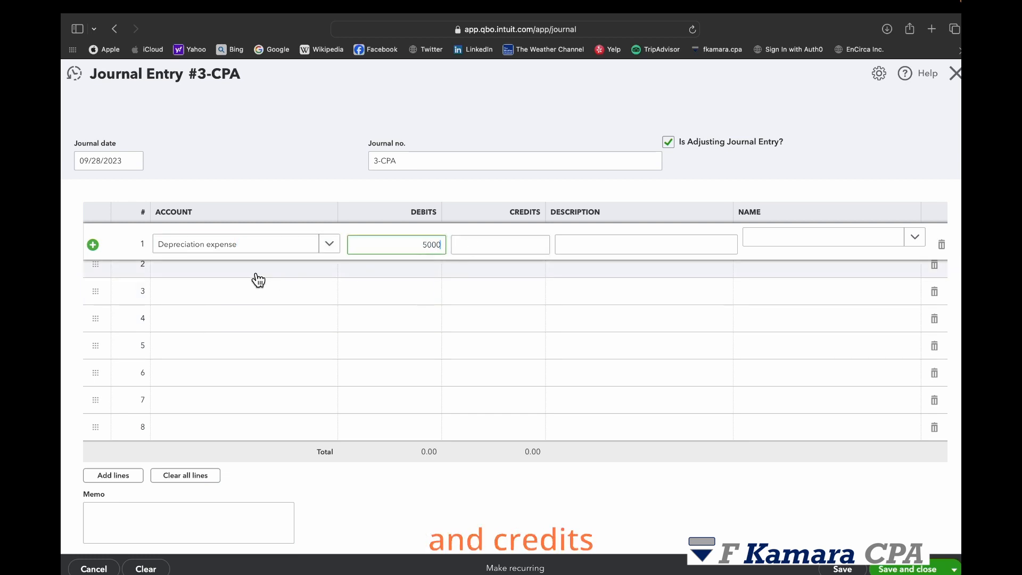
pyautogui.click(242, 274)
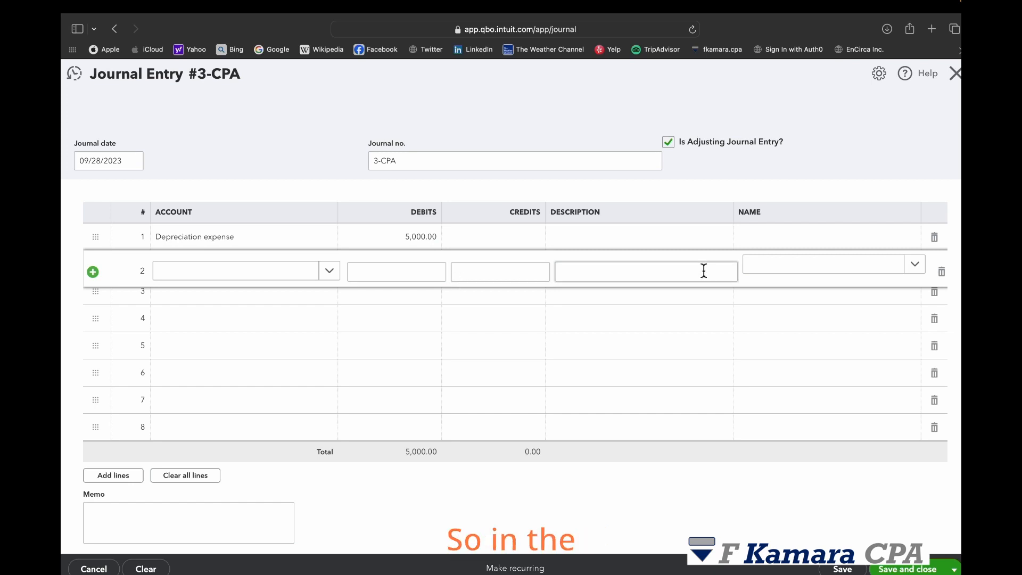
# - Set the description of line 1 to "Depreciation for the month of August" and check the choices for its name
pyautogui.click(621, 238)
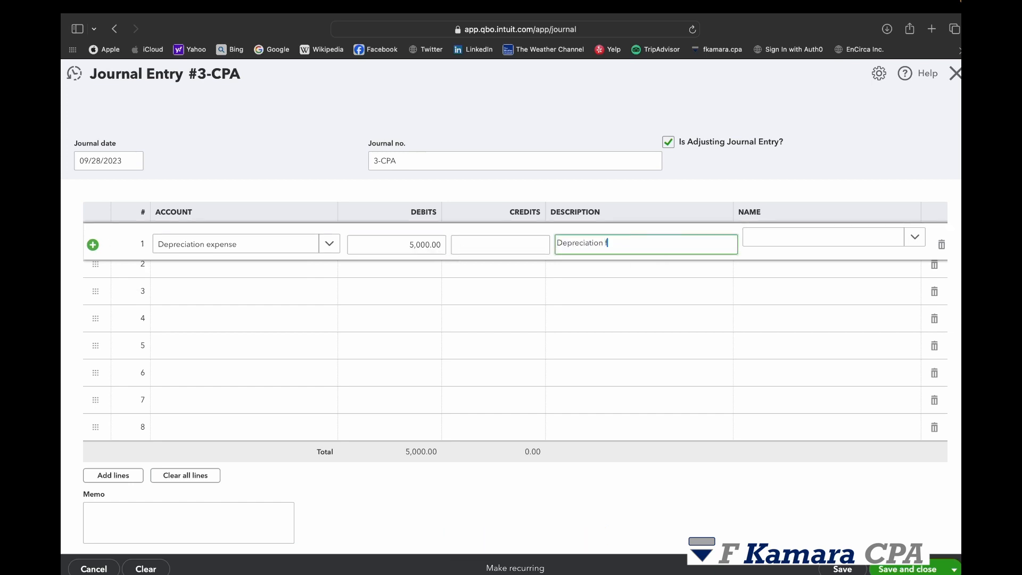
pyautogui.write('the month of  August')
pyautogui.press('Tab')
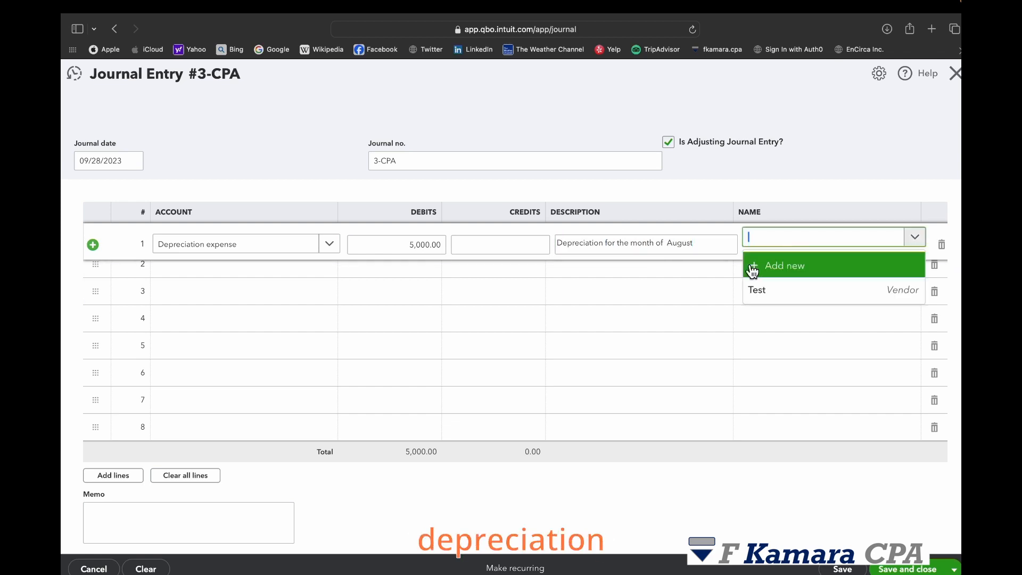
pyautogui.click(728, 289)
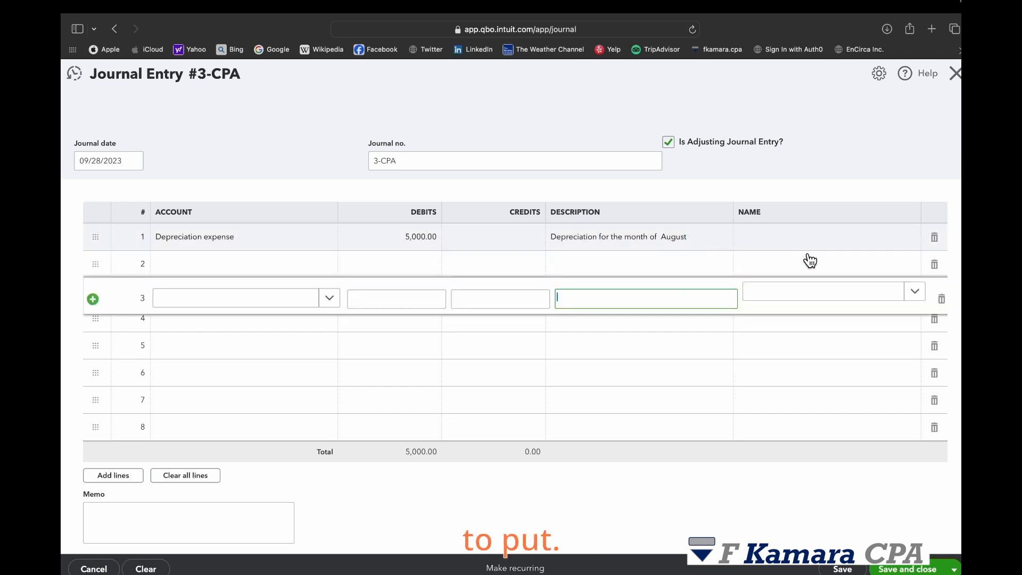
pyautogui.click(744, 257)
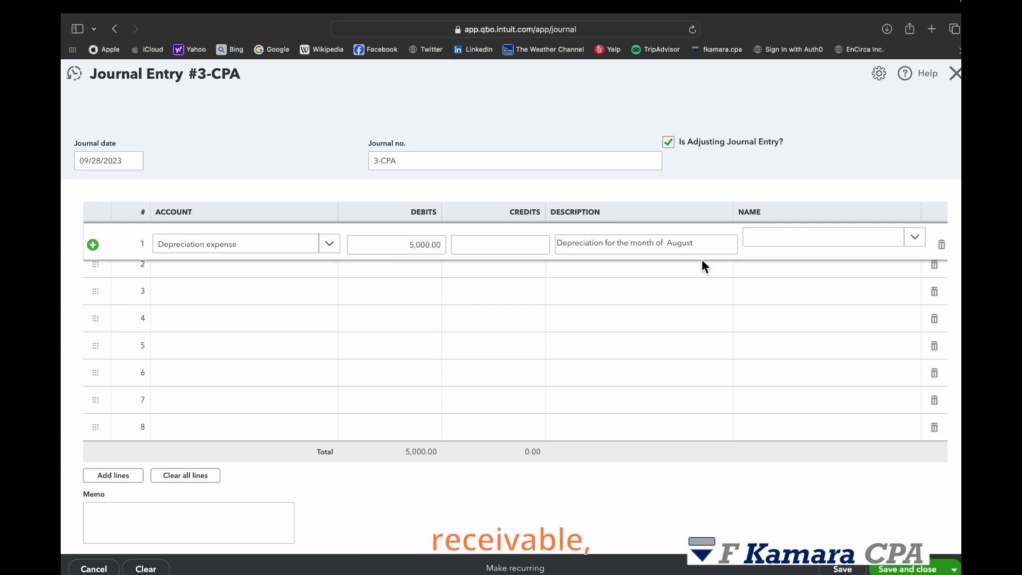
pyautogui.click(914, 237)
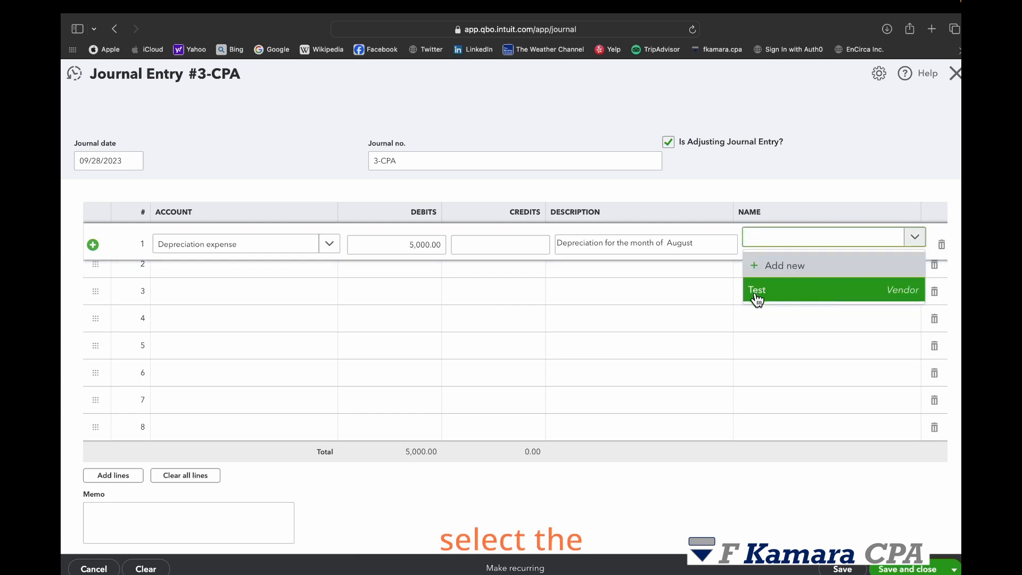
pyautogui.click(582, 297)
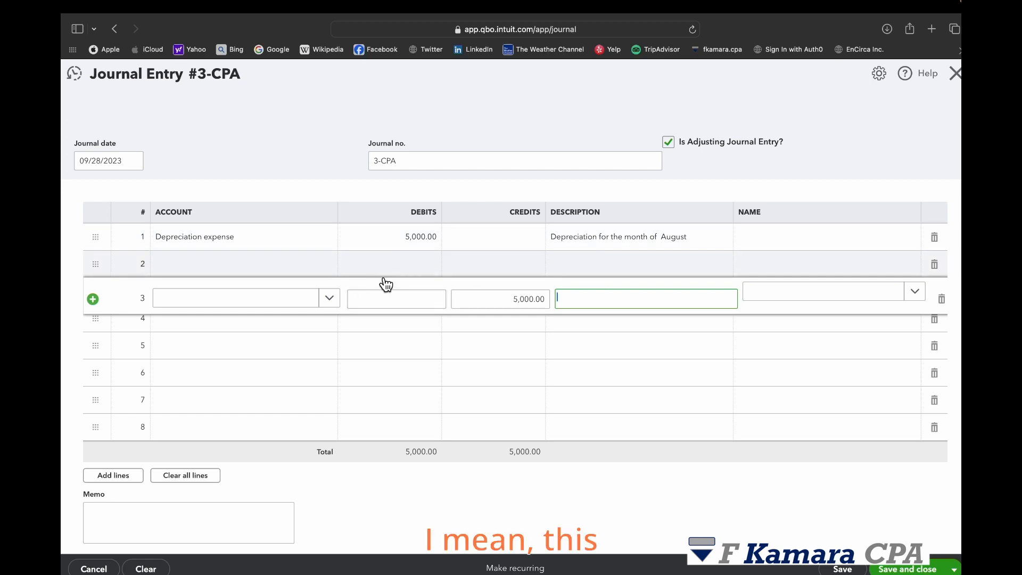
# - Credit 5,000.00 to Accumulated Depletion on line 2, described as "Depreciation for the month of August", and clear line 3
pyautogui.click(262, 265)
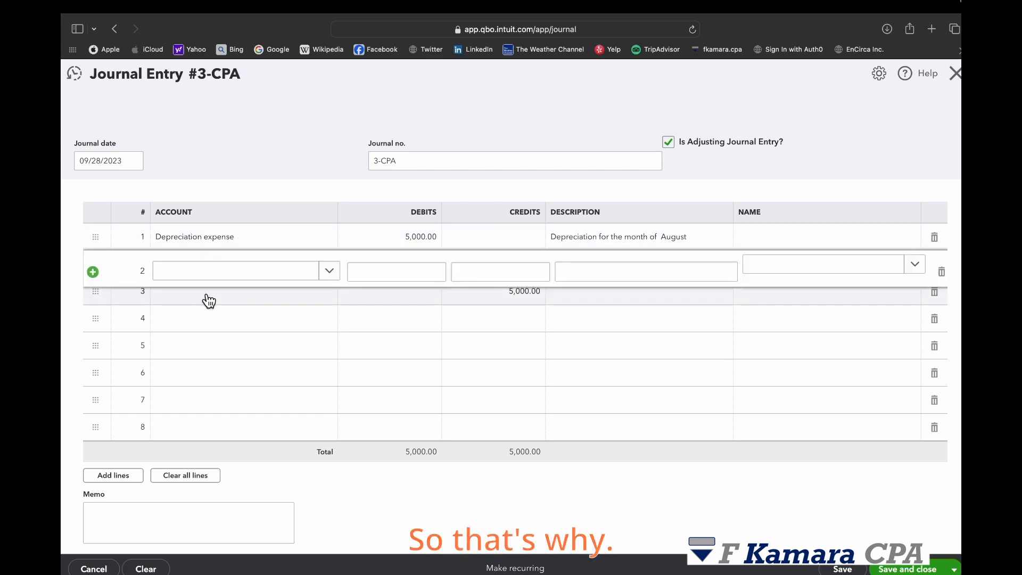
pyautogui.click(330, 272)
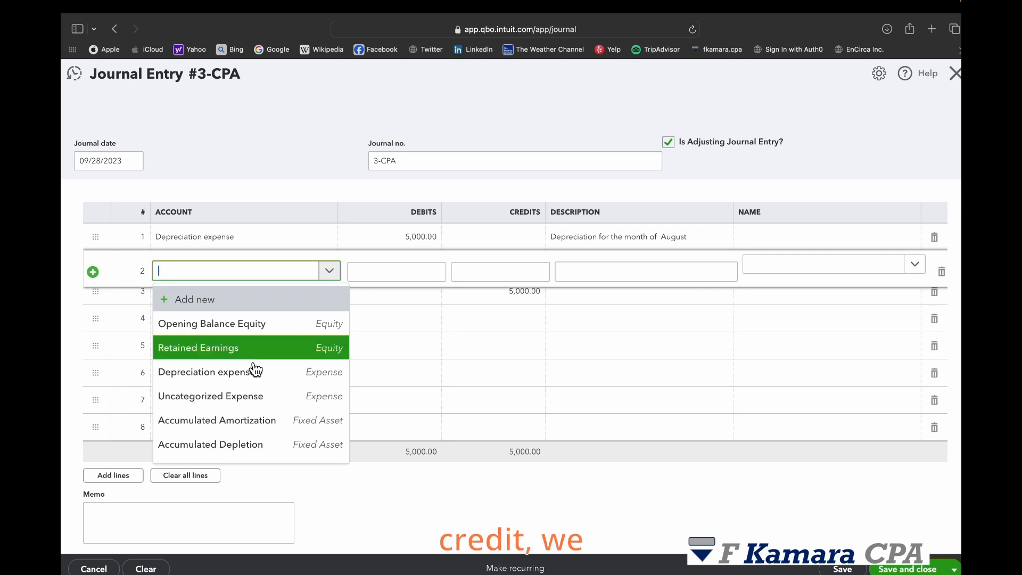
pyautogui.scroll(-1, 277, 405)
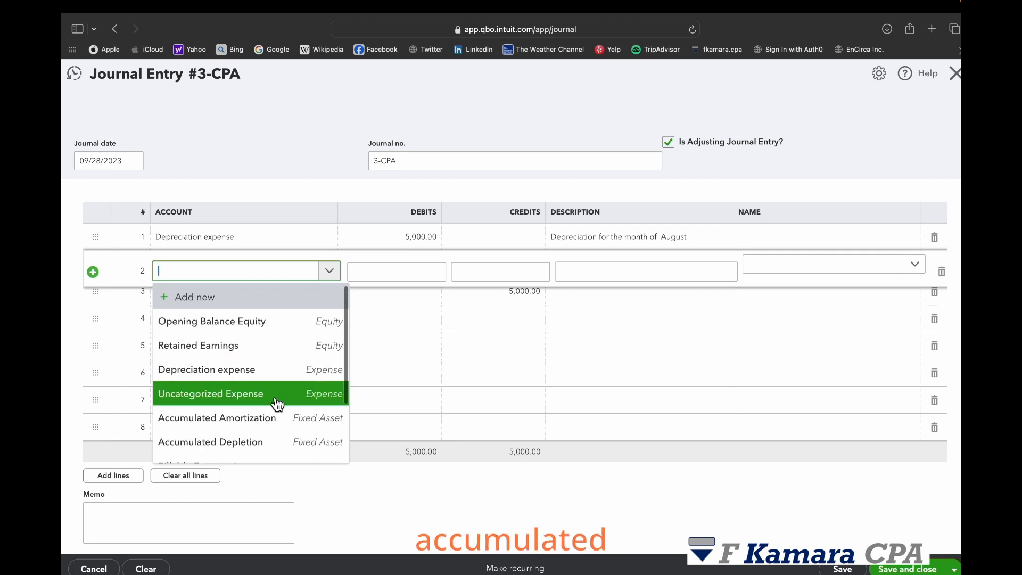
pyautogui.click(272, 443)
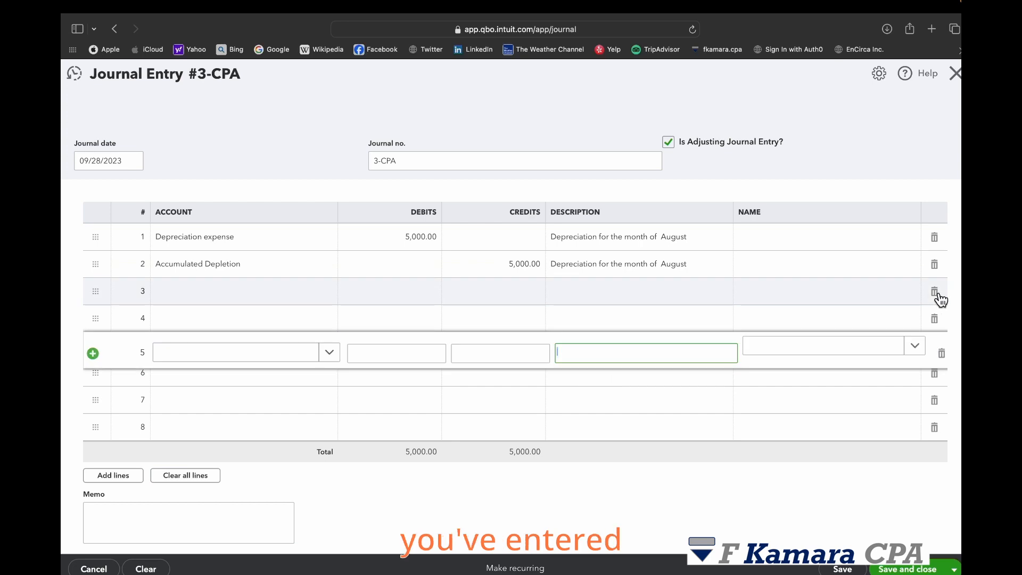
pyautogui.click(938, 294)
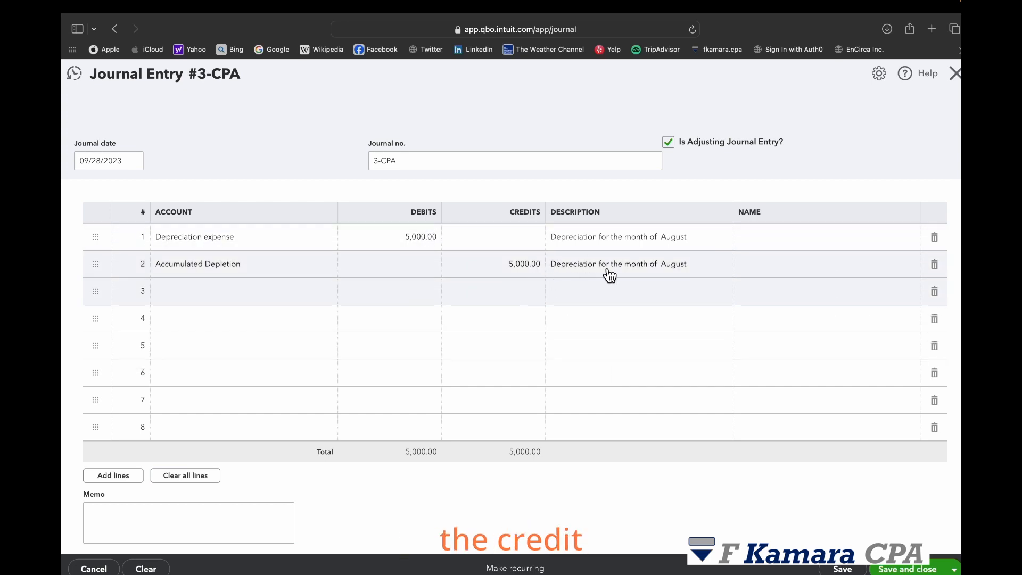
pyautogui.scroll(-2, 611, 310)
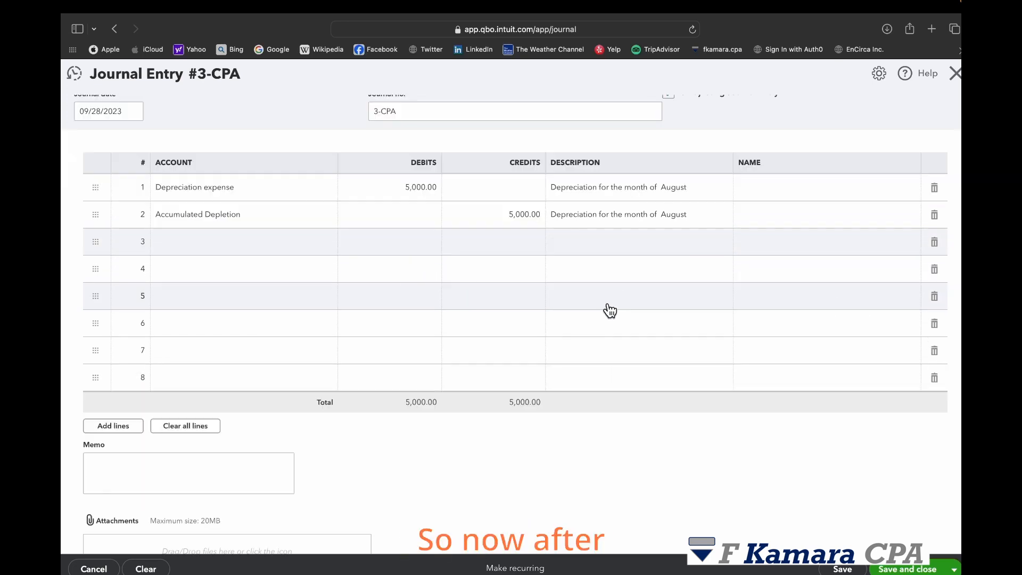
pyautogui.scroll(2, 625, 311)
pyautogui.scroll(-4, 625, 310)
pyautogui.scroll(4, 351, 342)
pyautogui.scroll(-3, 392, 334)
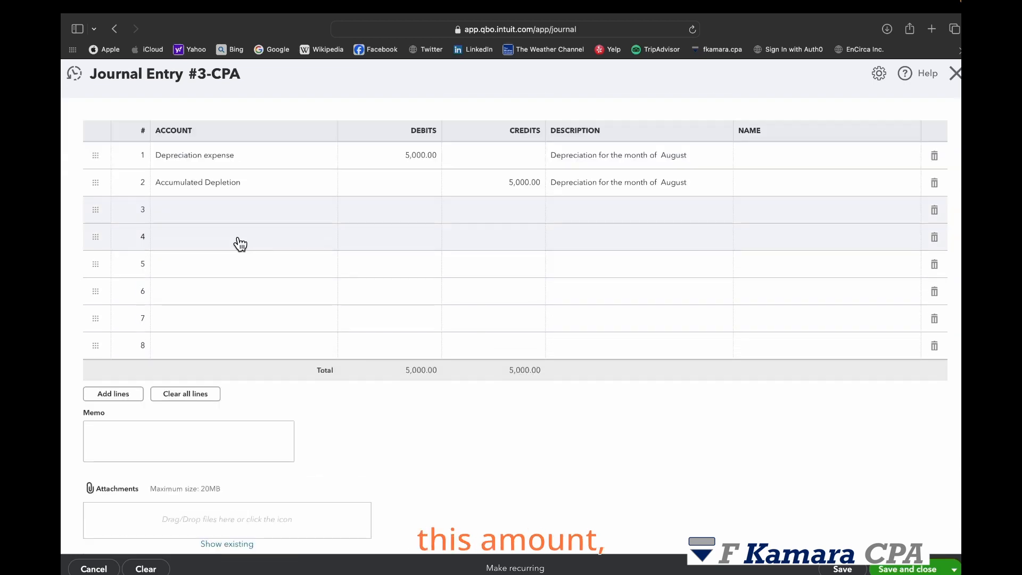
pyautogui.scroll(3, 240, 243)
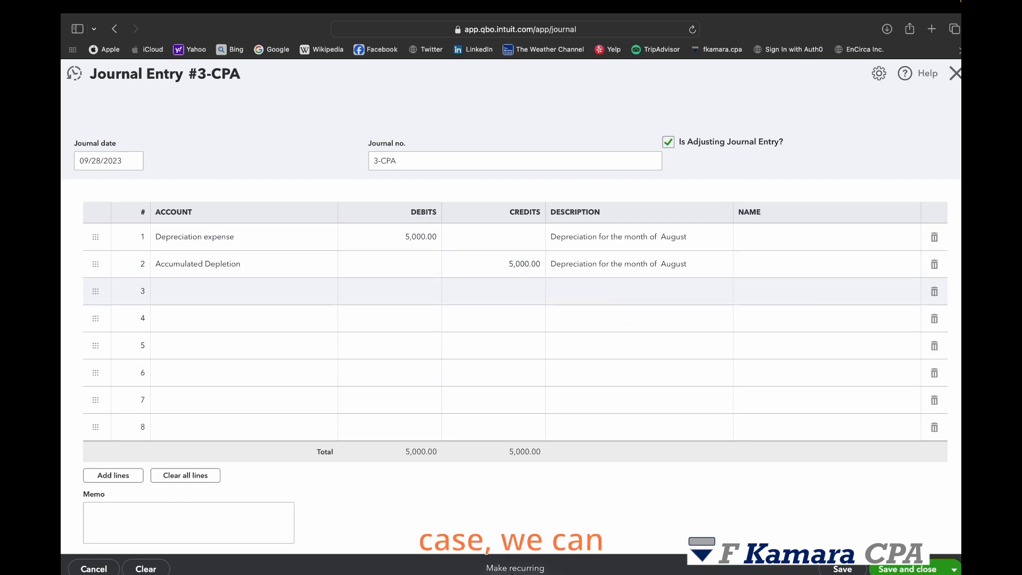
# - Make the journal entry recurring and name its template Depreciation
pyautogui.click(516, 567)
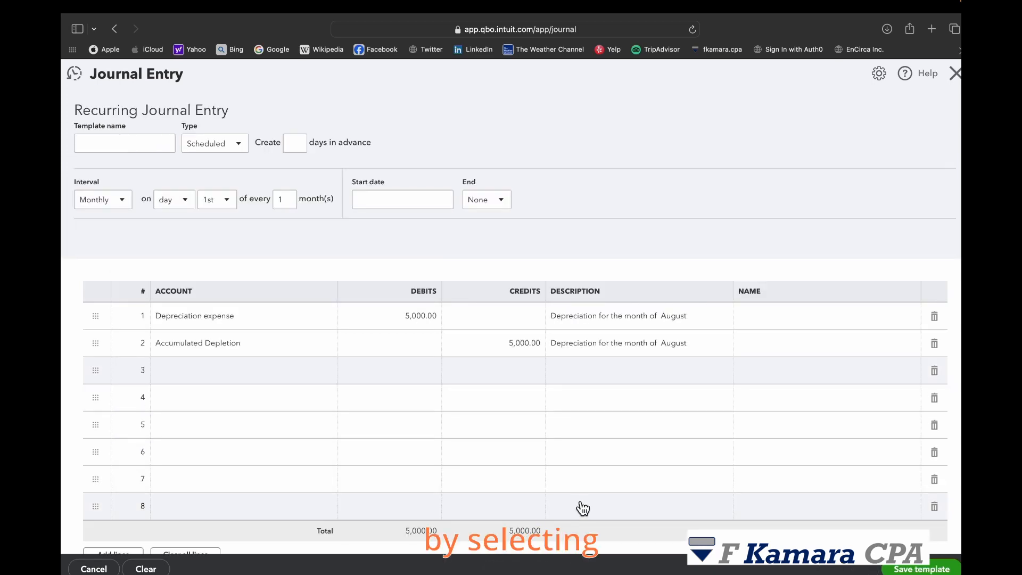
pyautogui.click(132, 146)
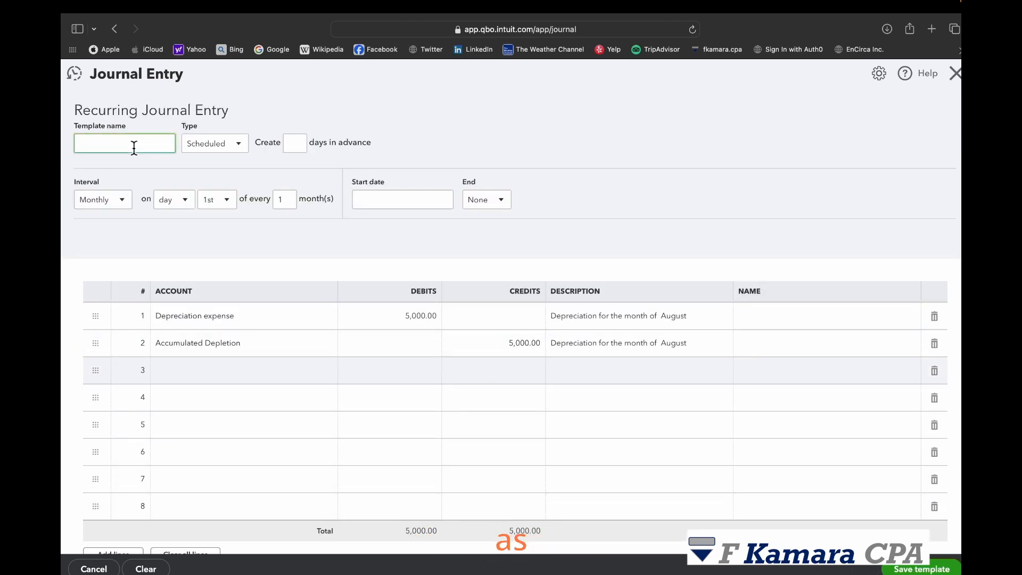
pyautogui.write('Dppreciation')
pyautogui.click(468, 142)
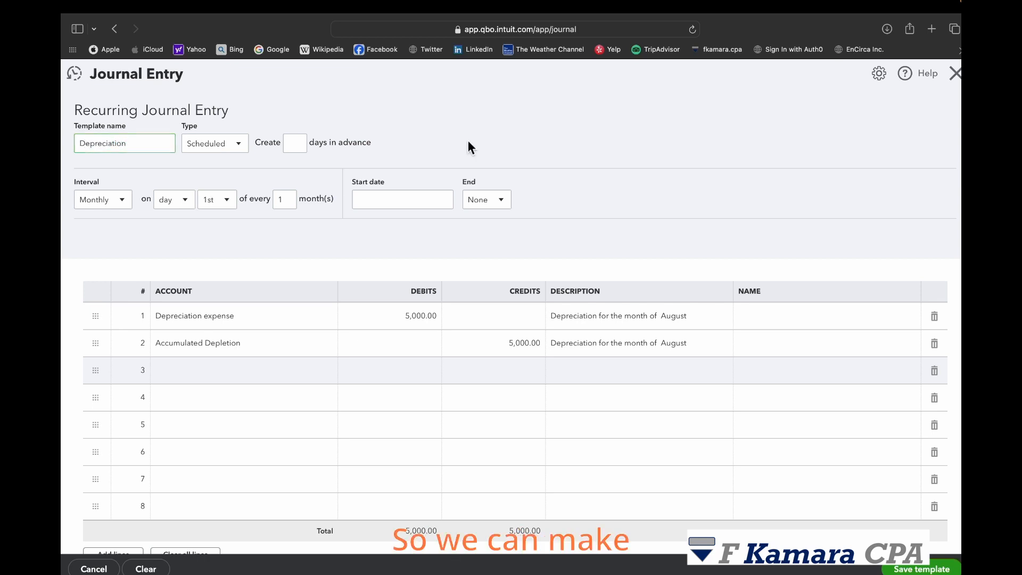
# - Keep the recurring template's type as Scheduled and have entries created 5 days in advance
pyautogui.click(241, 146)
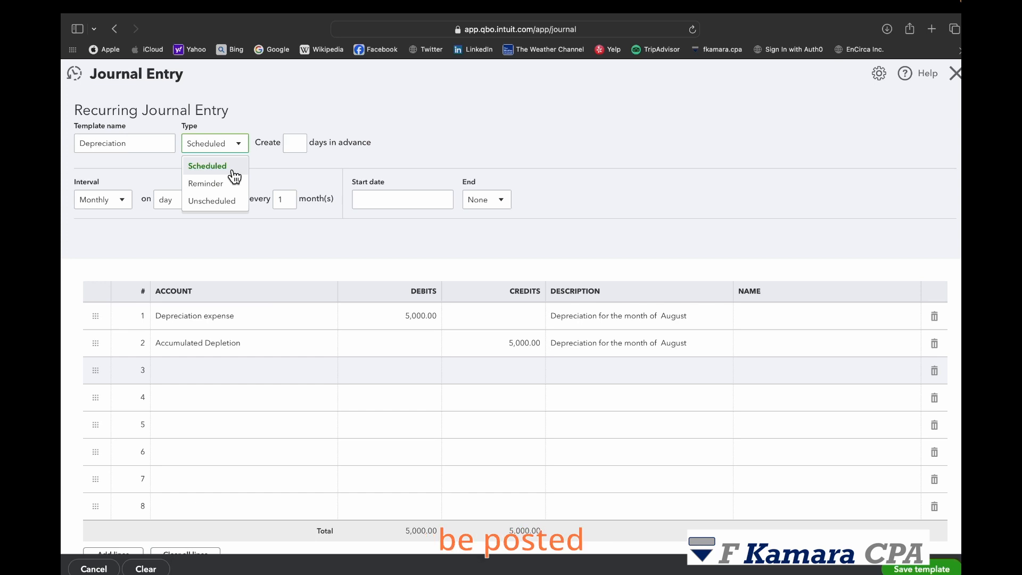
pyautogui.click(233, 171)
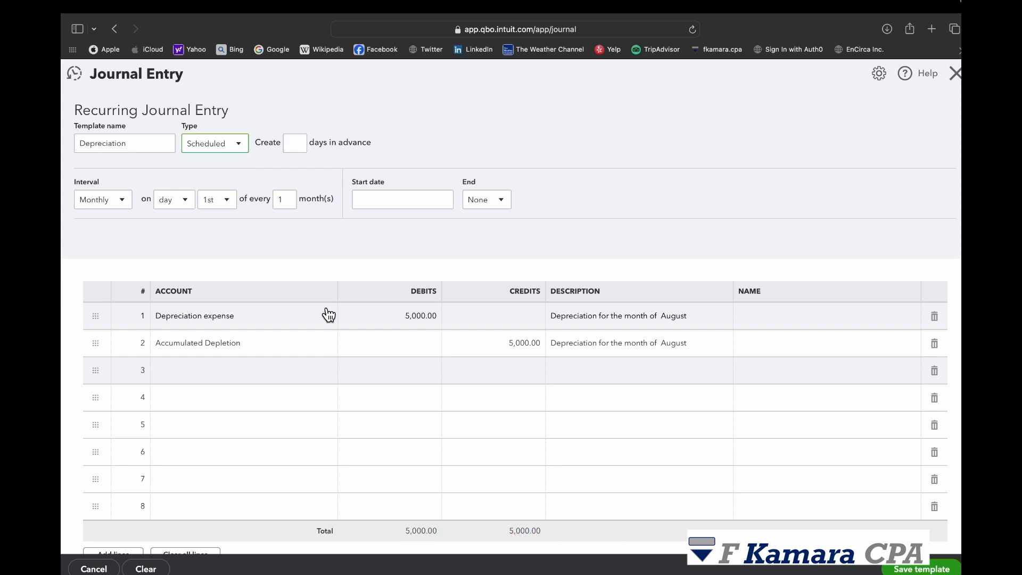
pyautogui.click(299, 147)
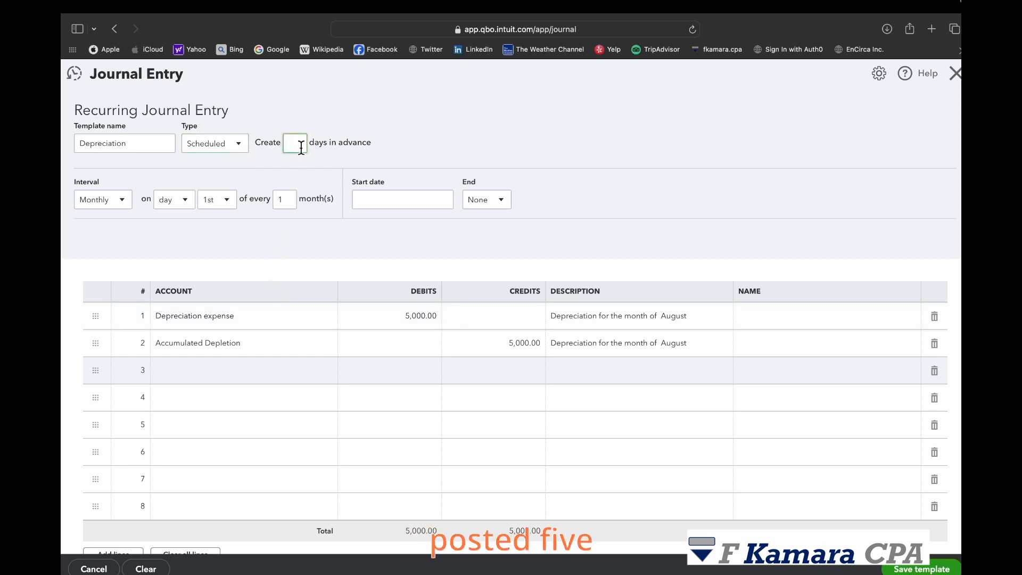
pyautogui.write('5')
pyautogui.click(452, 182)
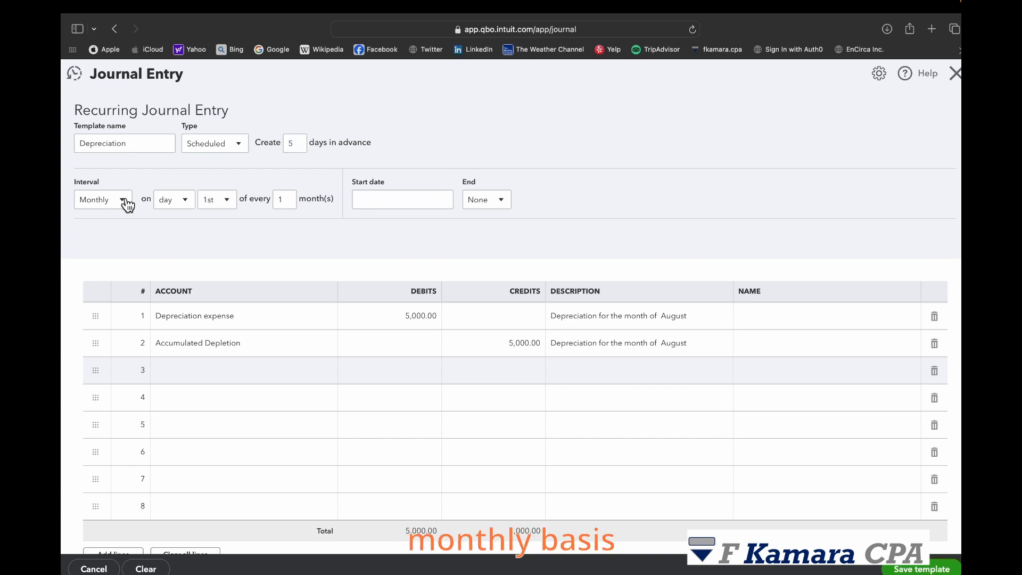
# - Set the recurrence to monthly, on day 1st of every 1 month
pyautogui.click(124, 201)
pyautogui.click(187, 203)
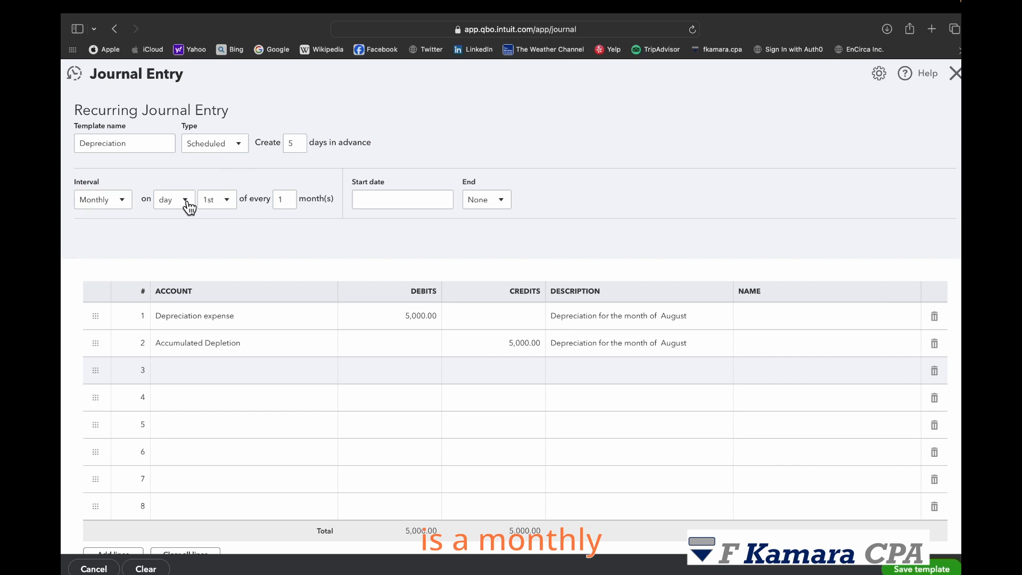
pyautogui.click(186, 200)
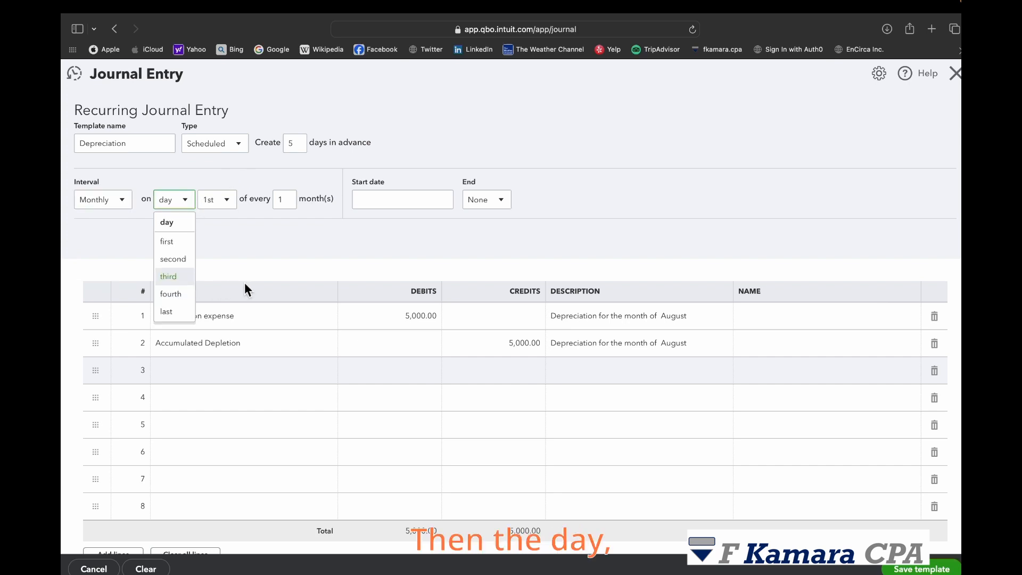
pyautogui.click(184, 224)
pyautogui.click(227, 212)
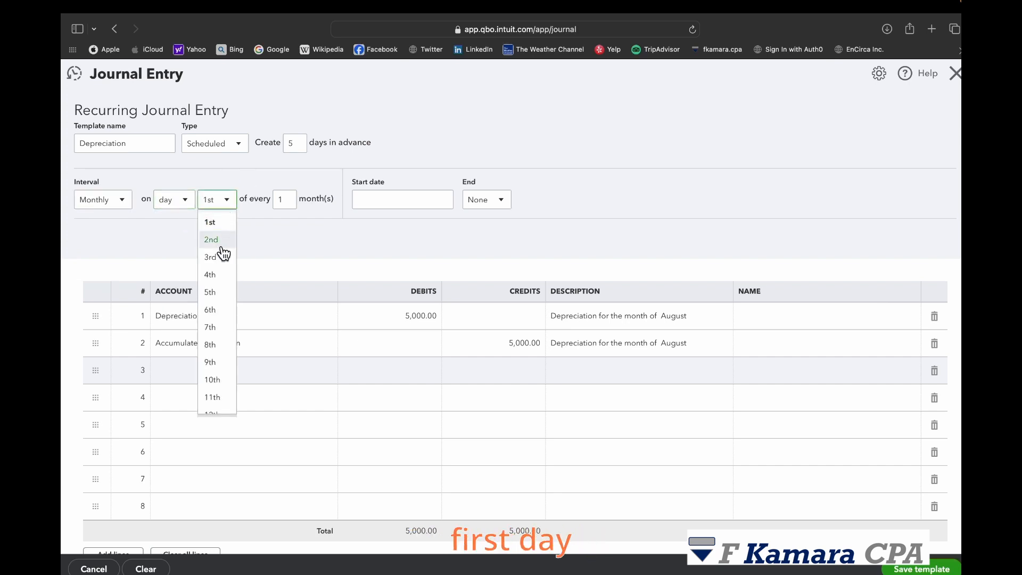
pyautogui.click(214, 221)
pyautogui.click(288, 207)
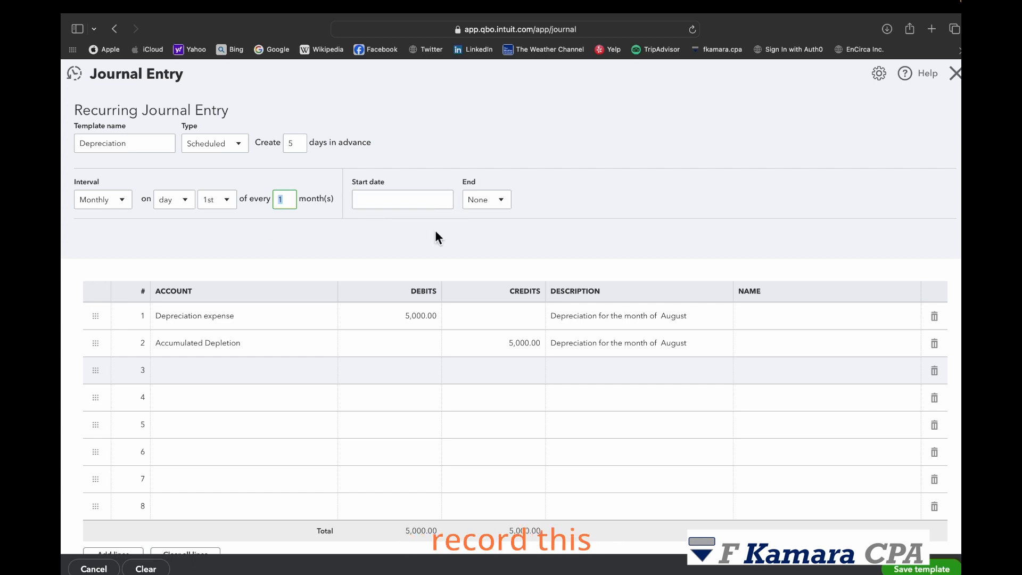
# - Set the recurring schedule's start date to 09/28/2023 and its end to By 12/31/2024, and save the template
pyautogui.click(444, 200)
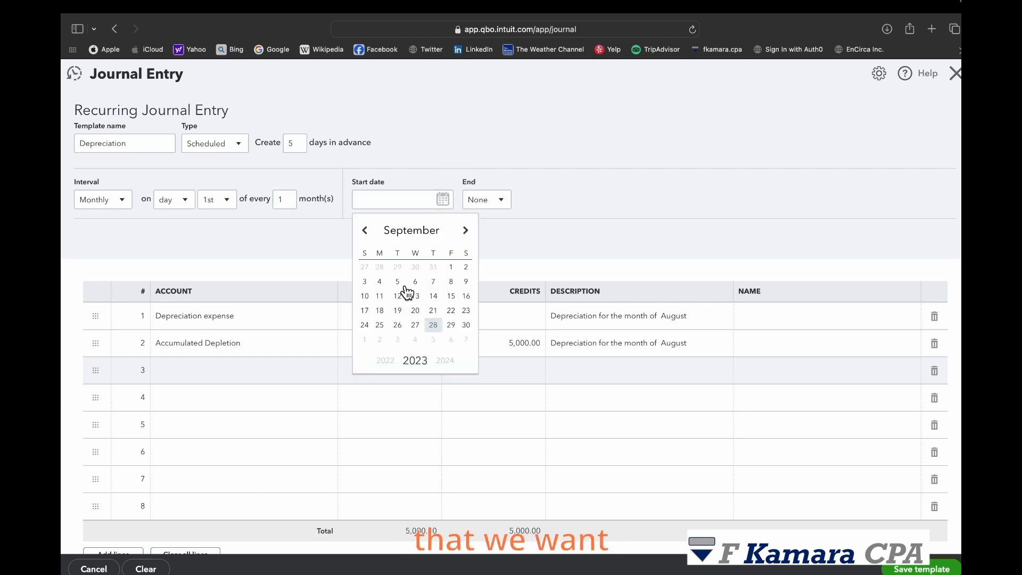
pyautogui.click(438, 327)
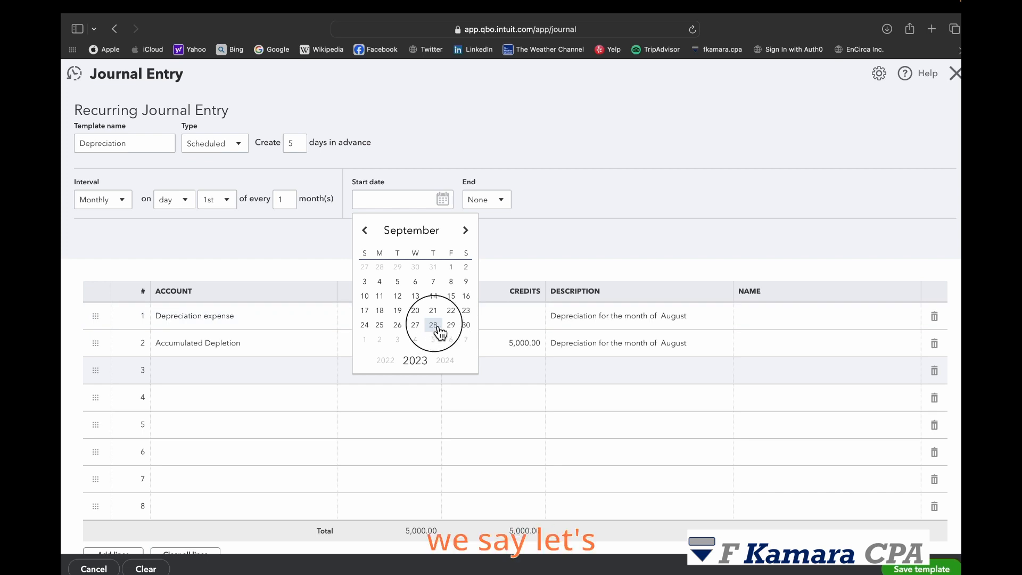
pyautogui.click(503, 206)
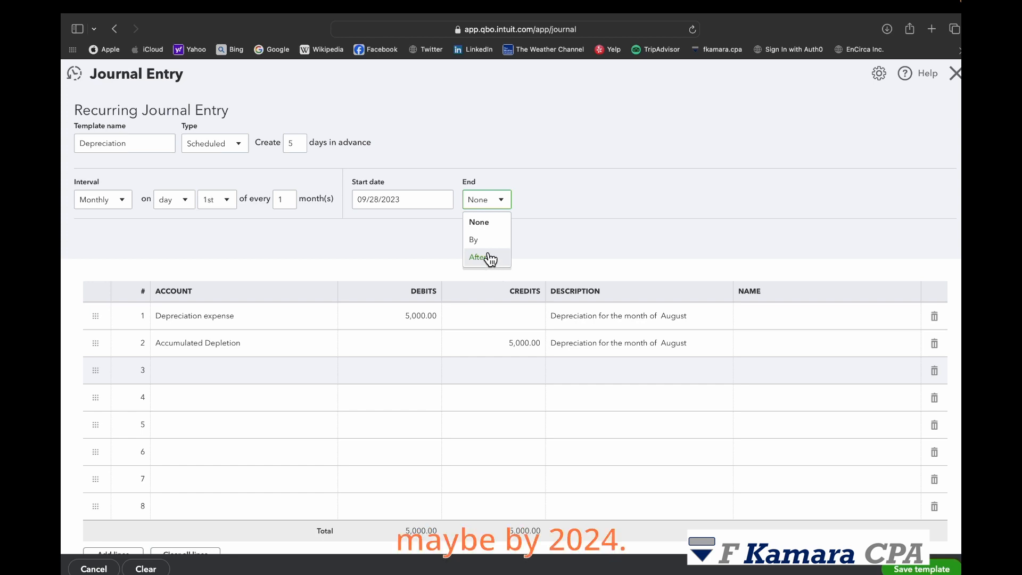
pyautogui.click(486, 241)
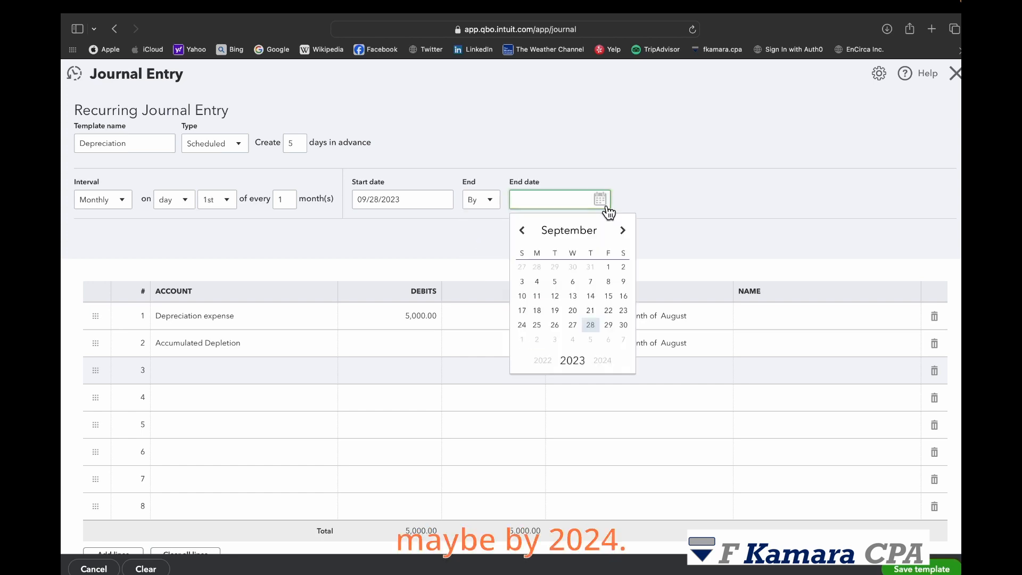
pyautogui.click(623, 231)
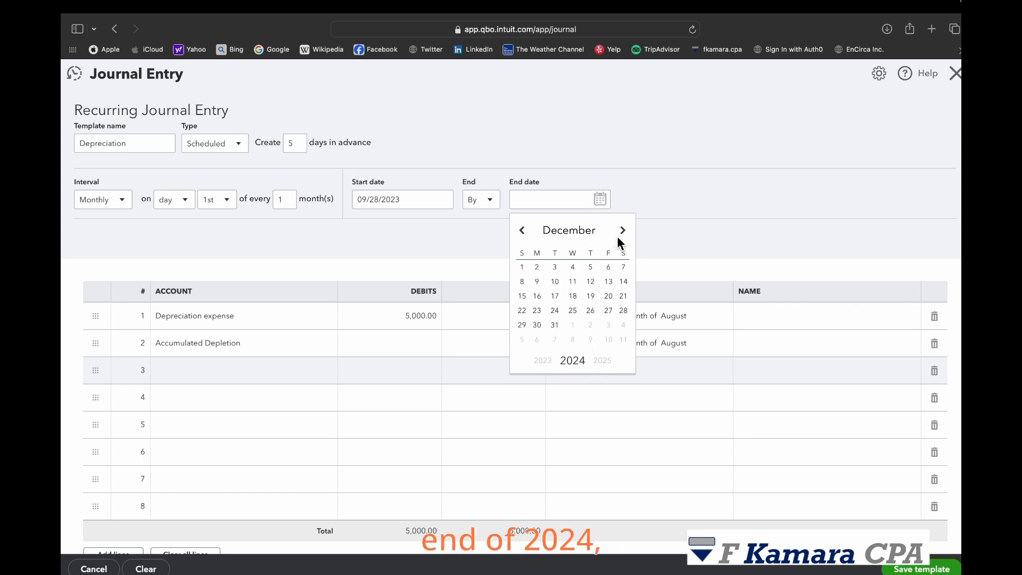
pyautogui.click(555, 325)
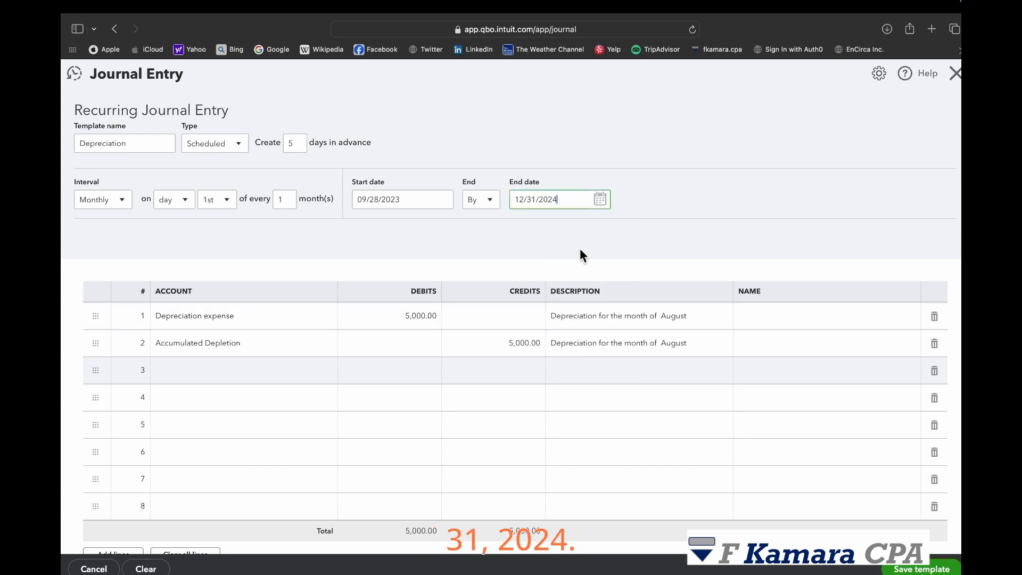
pyautogui.scroll(-5, 484, 272)
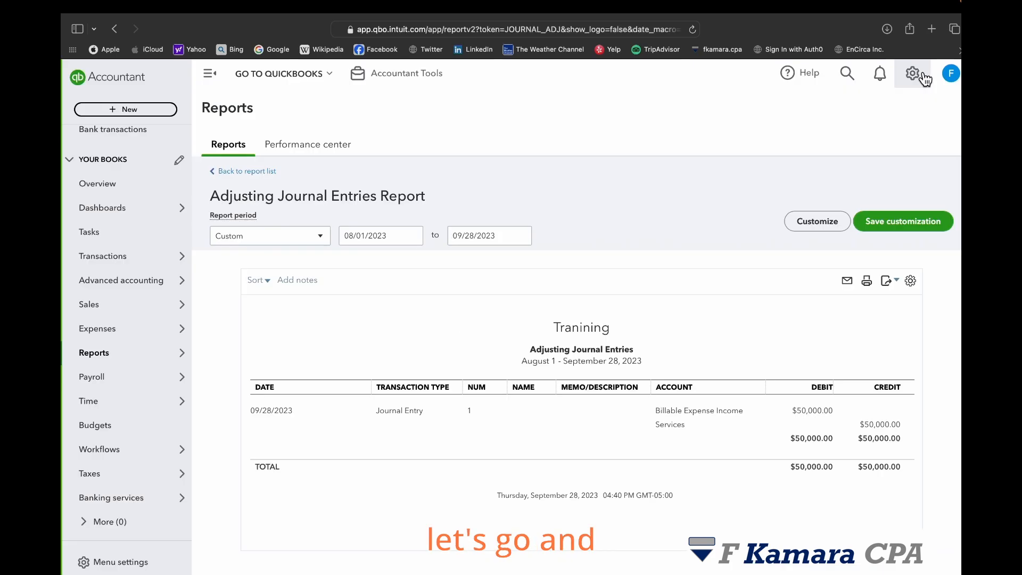
# - Go to the recurring transactions list and open the Depreciation Expense template for editing
pyautogui.click(923, 74)
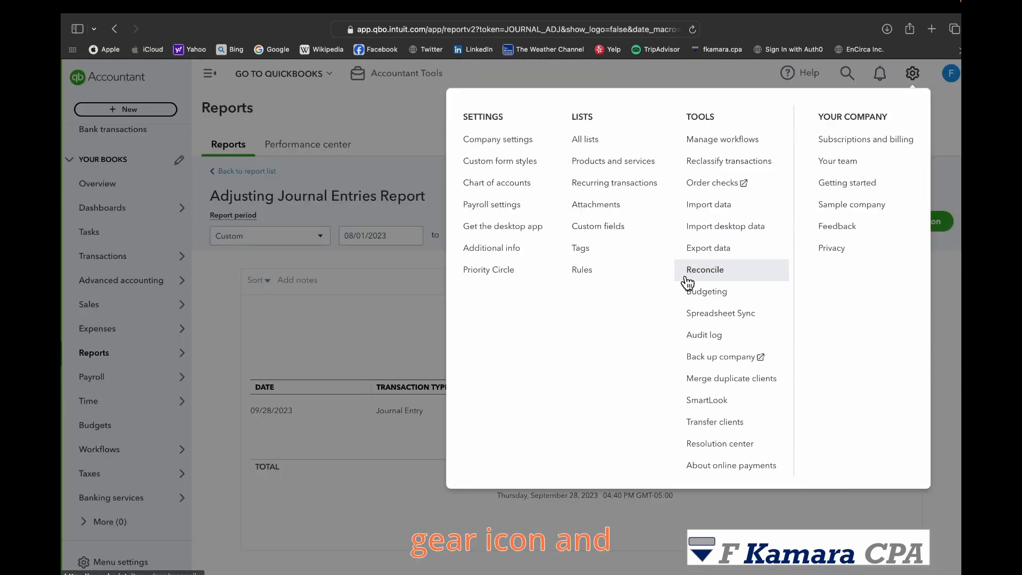
pyautogui.click(633, 194)
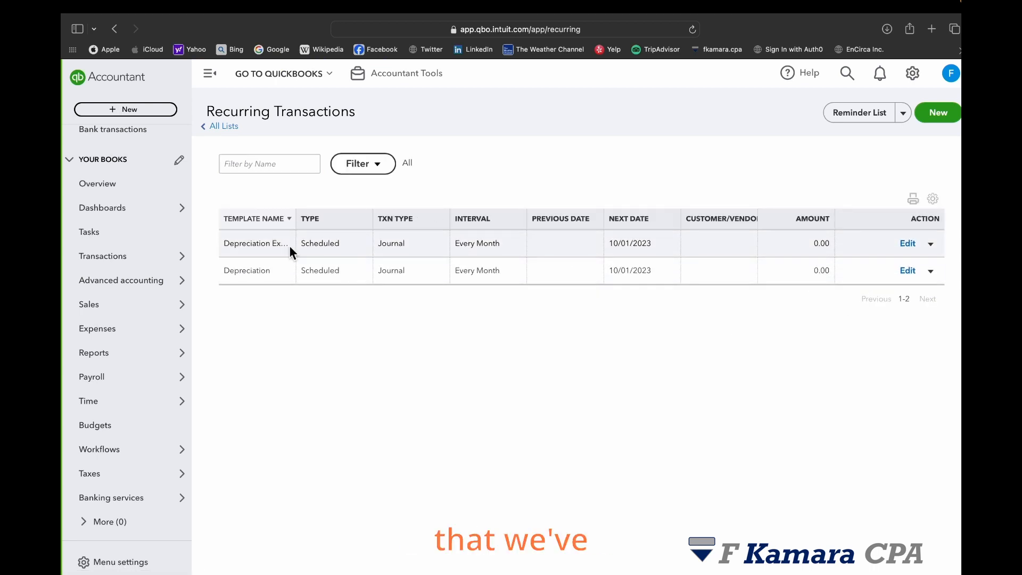
pyautogui.click(907, 243)
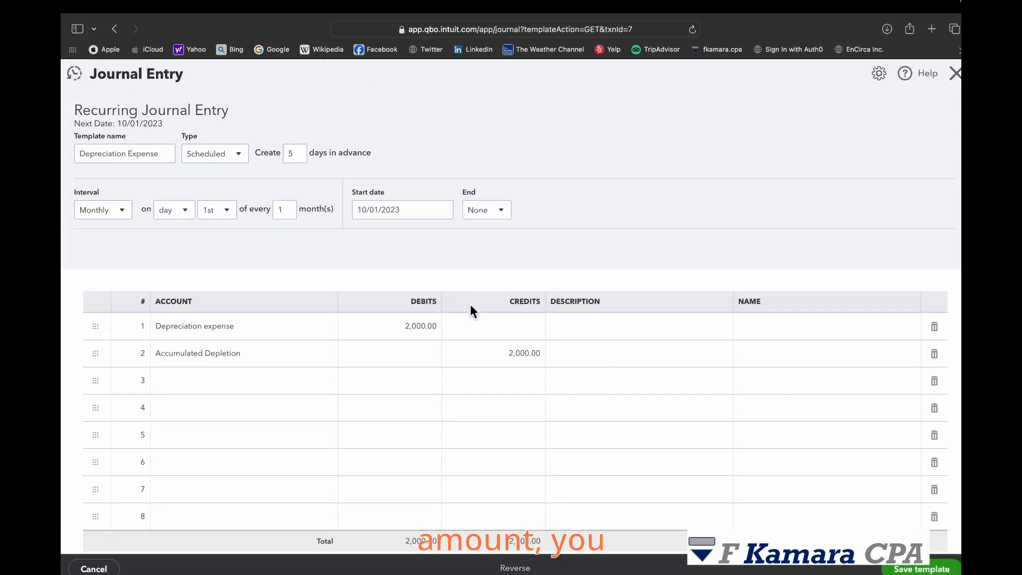
# - Review the Depreciation Expense template's schedule and its debit and credit lines, and close it without making changes
pyautogui.scroll(-1, 346, 384)
pyautogui.scroll(-1, 354, 386)
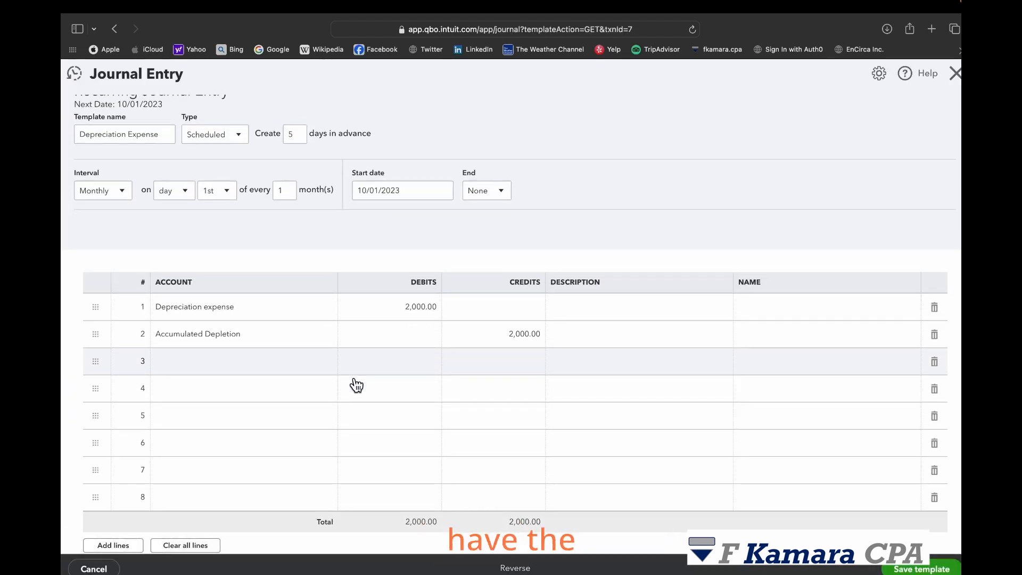
pyautogui.scroll(-5, 402, 366)
pyautogui.scroll(5, 431, 354)
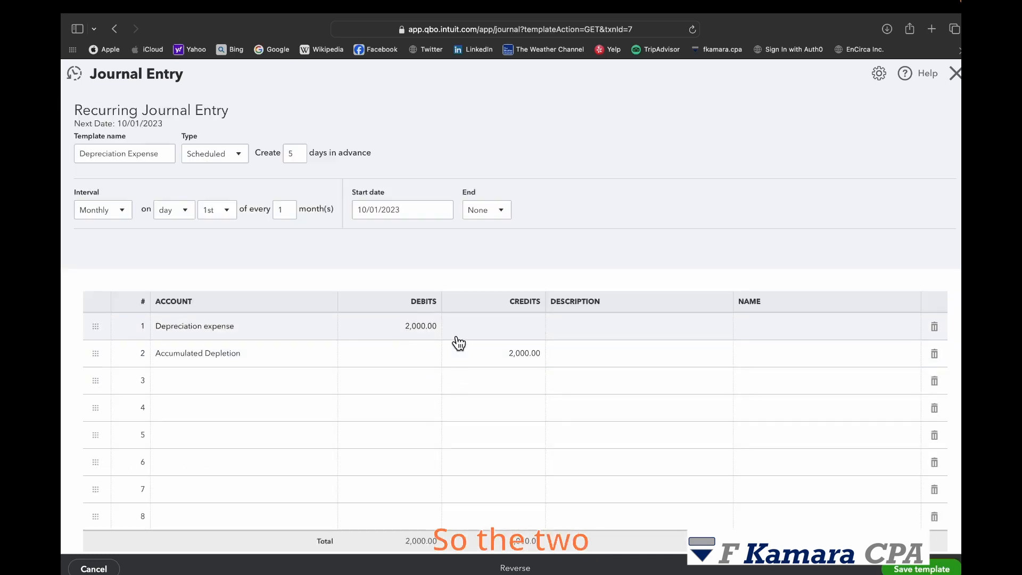
pyautogui.click(956, 75)
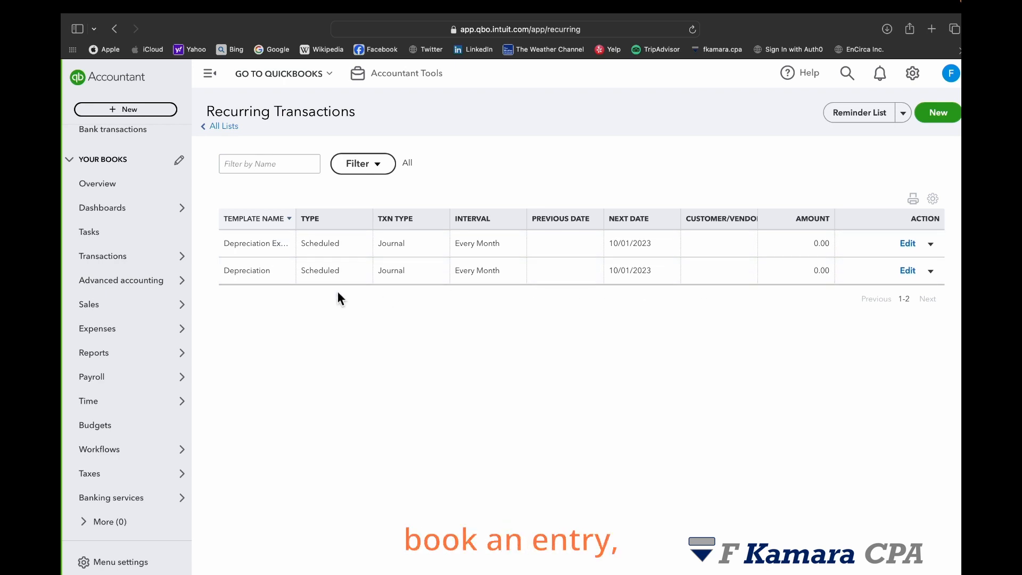
# - Use the Depreciation Expense recurring template to create a journal entry, and save and close the entry
pyautogui.click(934, 245)
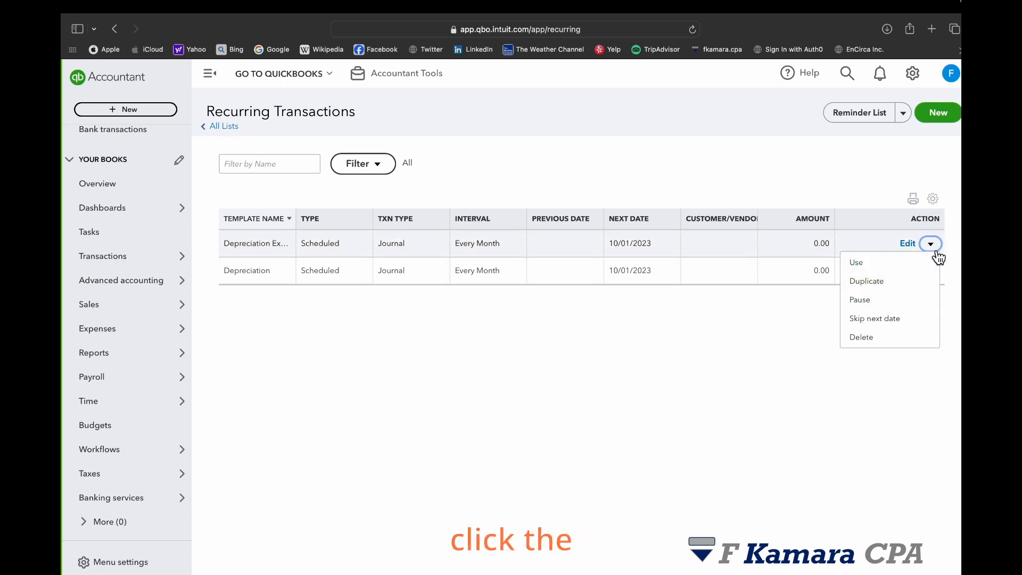
pyautogui.click(869, 266)
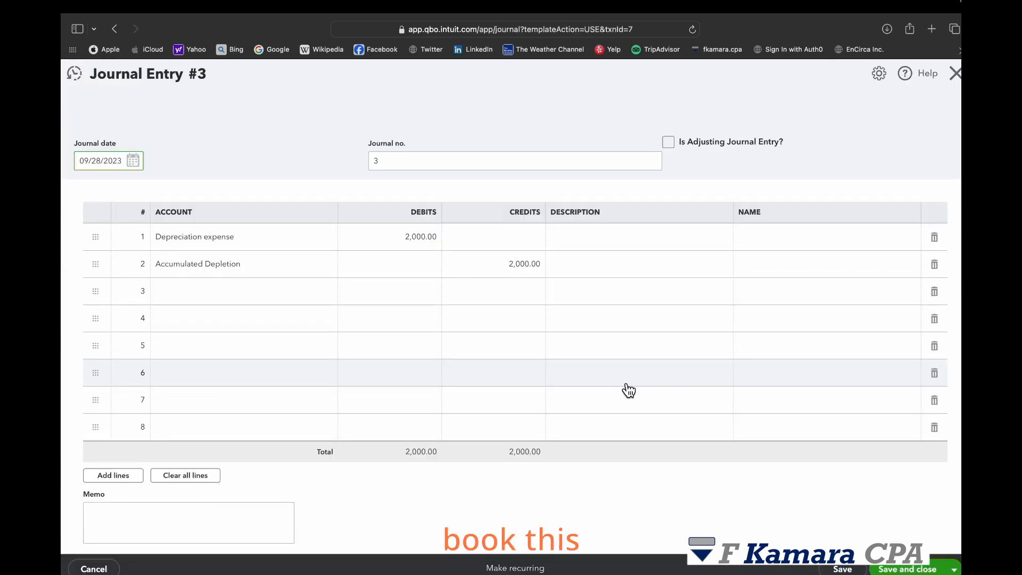
pyautogui.click(908, 569)
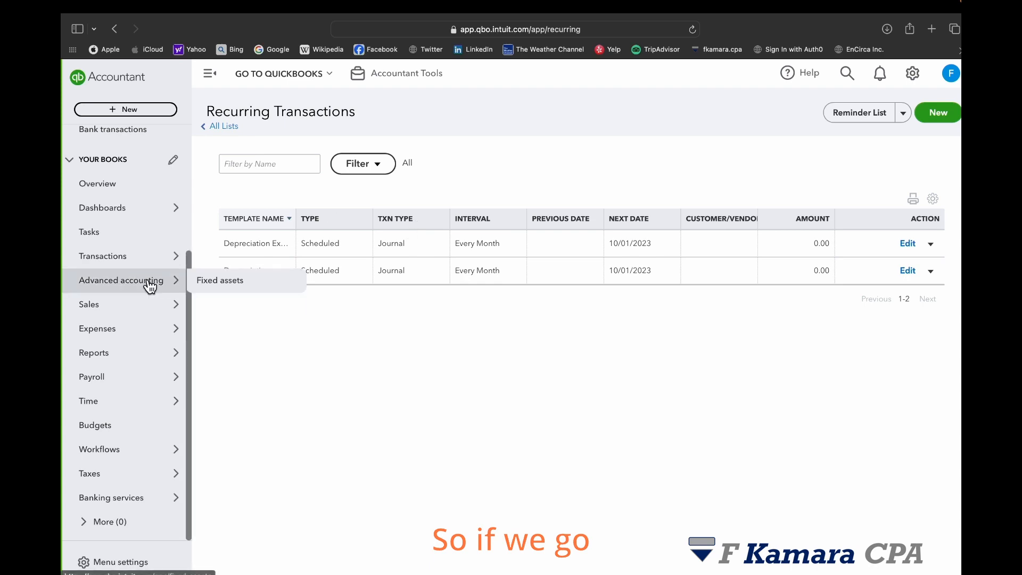
# - View the register of the Accumulated Depletion account from the chart of accounts and dismiss the Register basics tip
pyautogui.moveTo(179, 259)
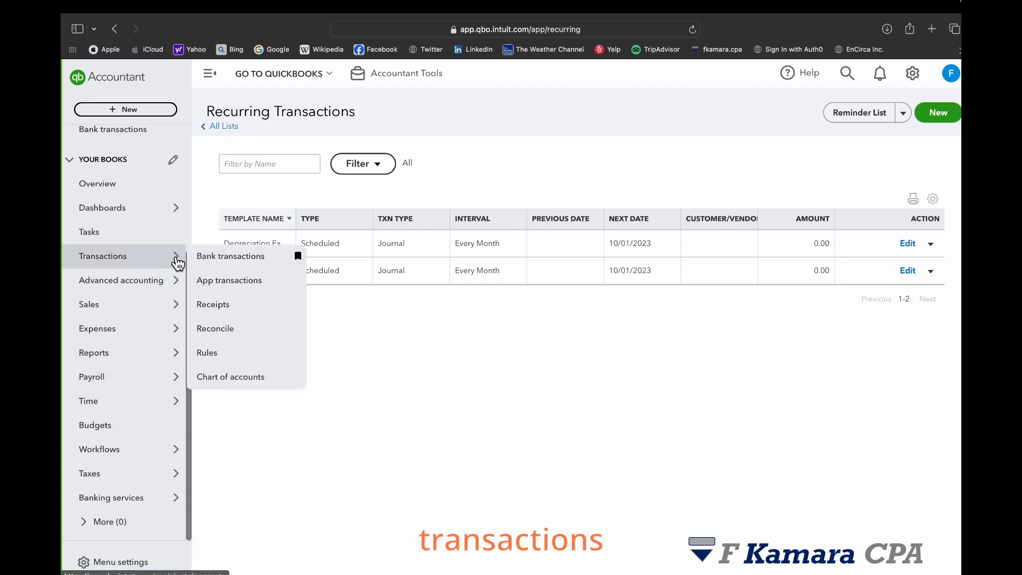
pyautogui.click(247, 378)
pyautogui.scroll(-2, 273, 379)
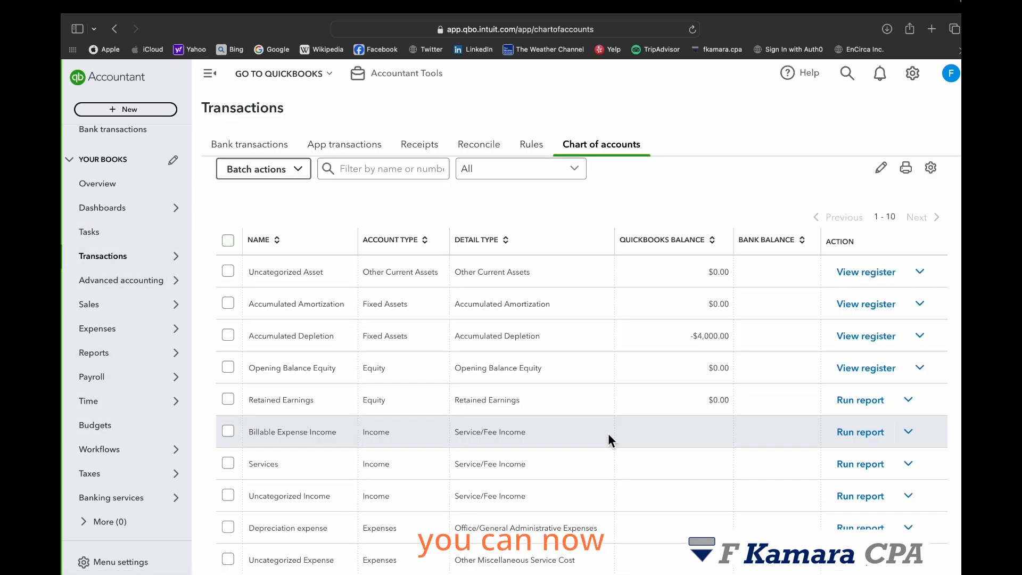
pyautogui.click(867, 336)
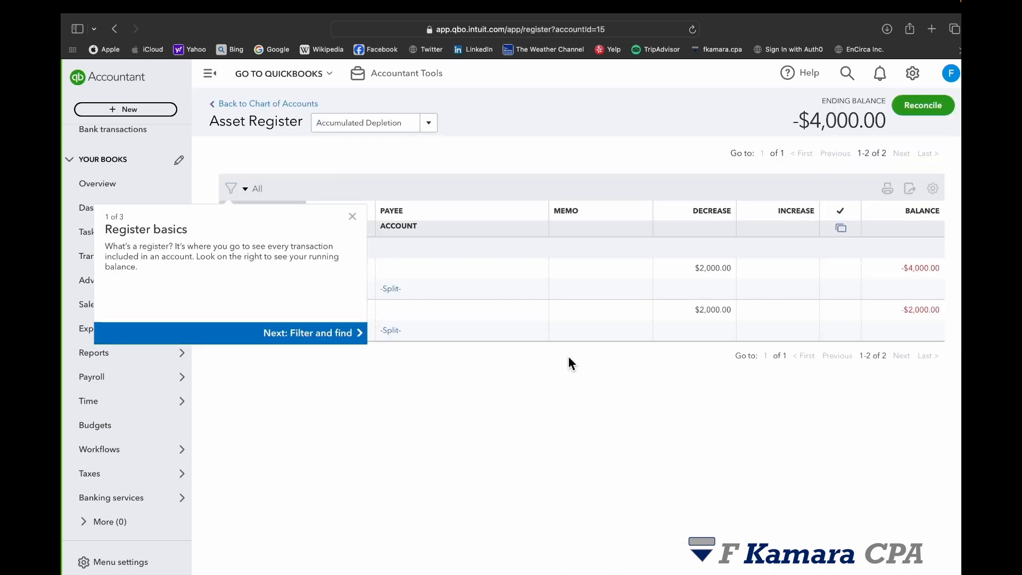
pyautogui.click(350, 233)
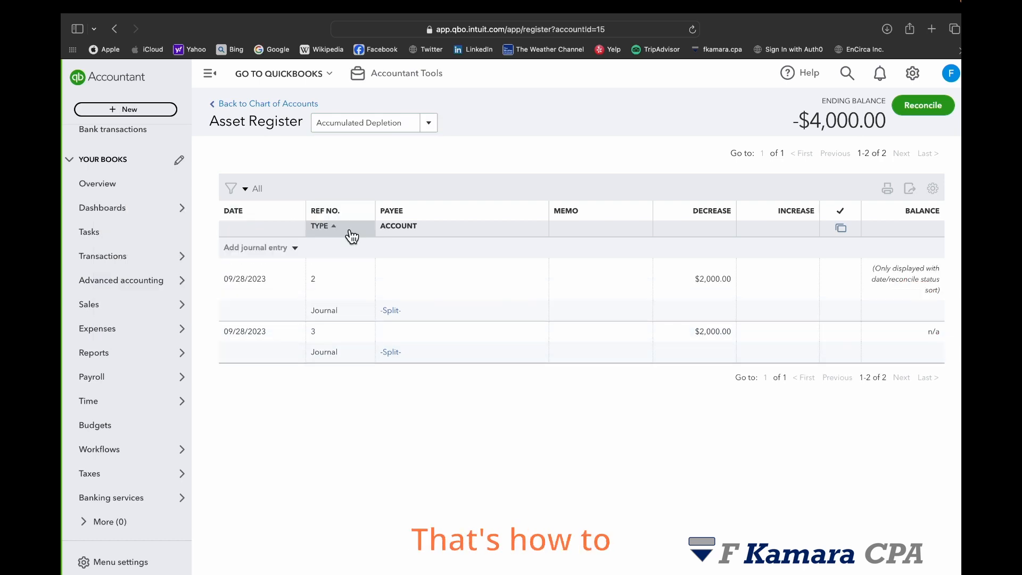